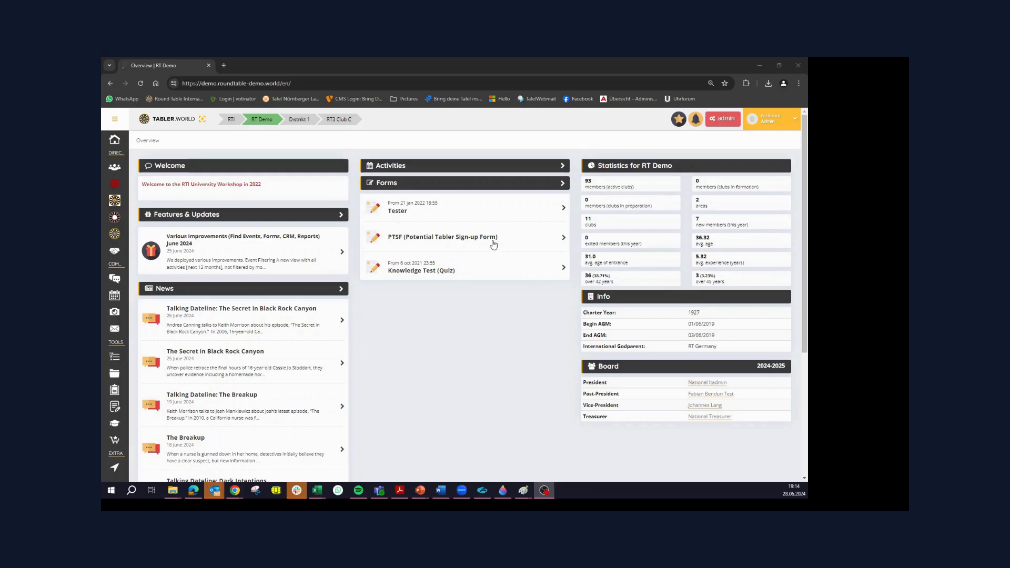
Open the Prospect Manager in the admin area of RT3 Club C
left_click(337, 120)
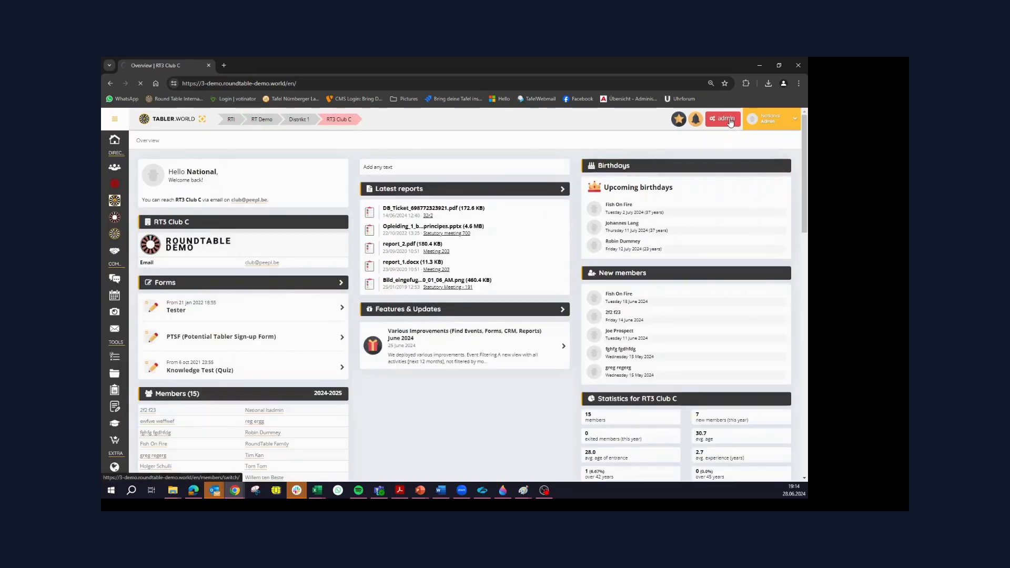
left_click(726, 119)
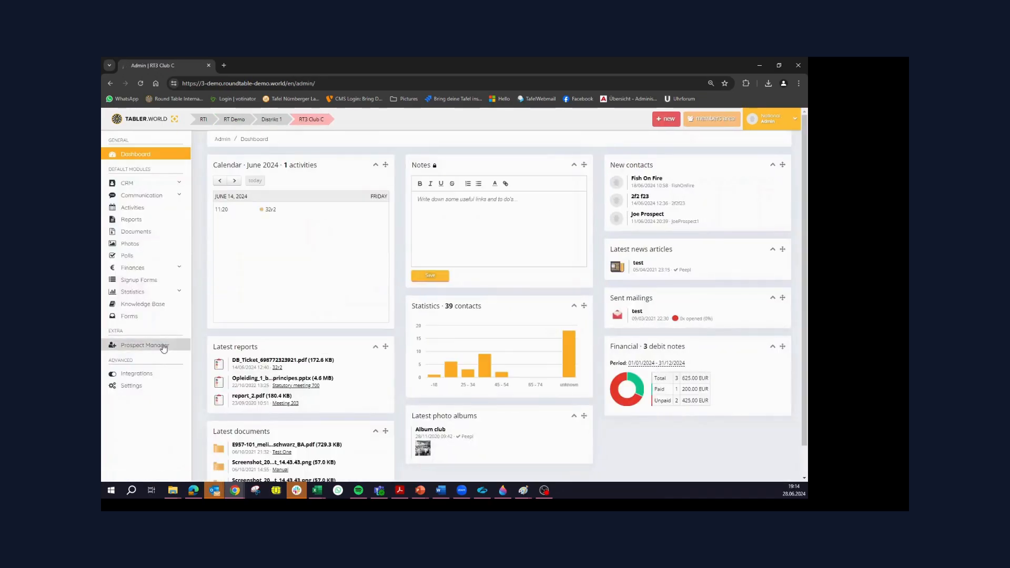
left_click(149, 346)
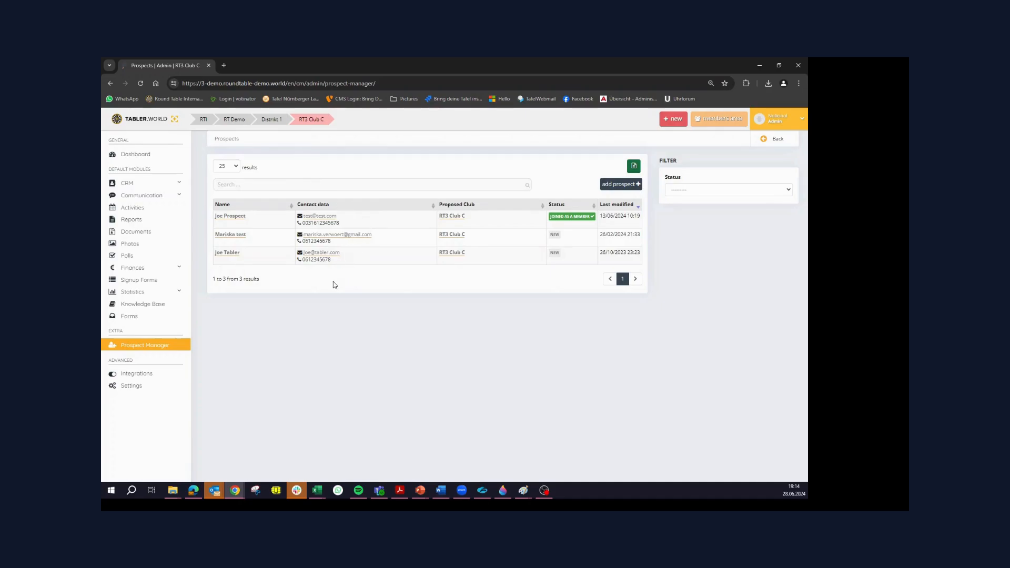
Review the details, referral and status history of the prospect marked Joined as a Member, and close the record
left_click(235, 216)
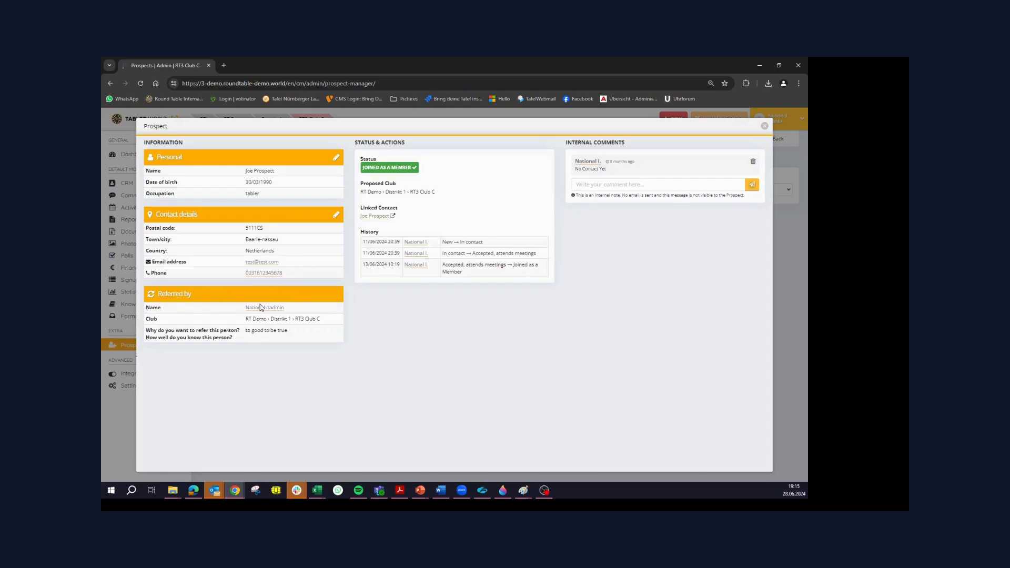
left_click_drag(197, 337, 286, 340)
triple_click(447, 269)
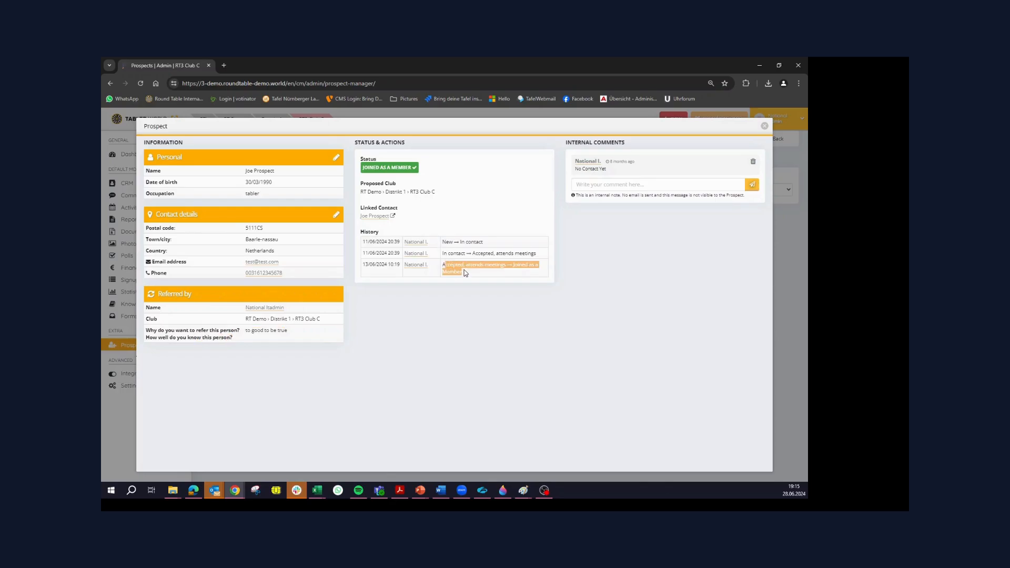
left_click(517, 265)
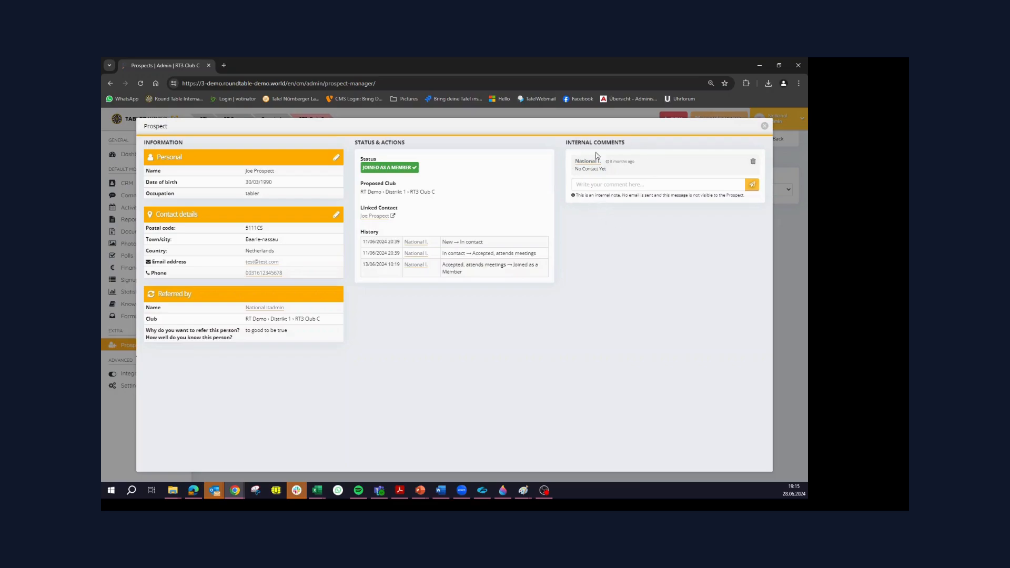
left_click(765, 126)
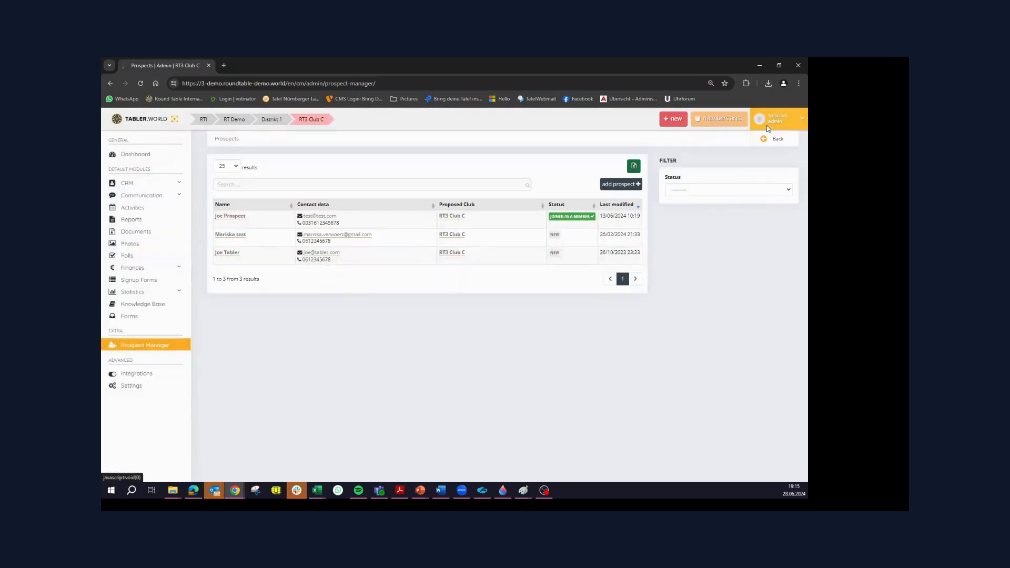
Open the new prospect last modified on 26/02/2024 and change the status to In contact
left_click(235, 236)
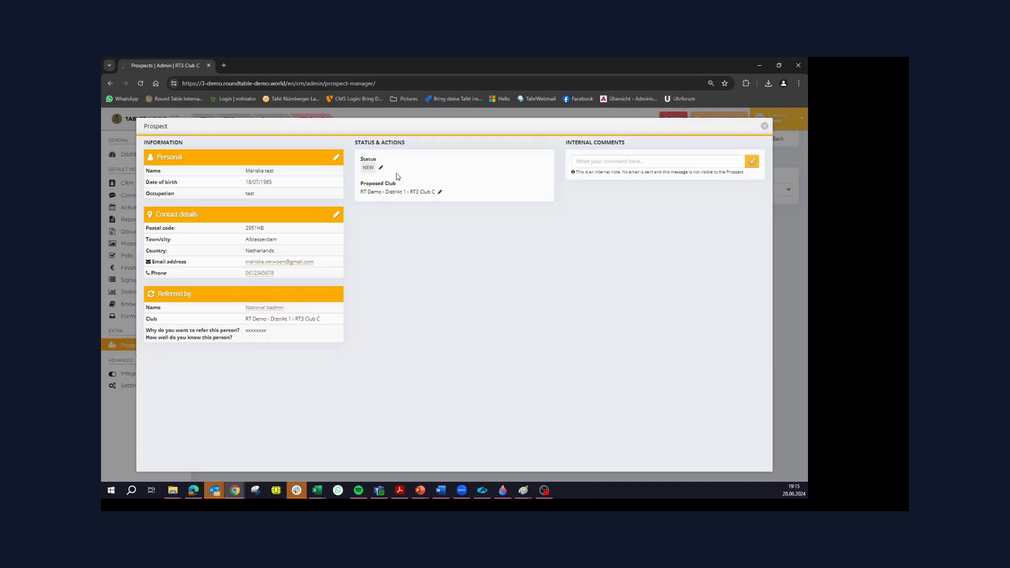
left_click(382, 168)
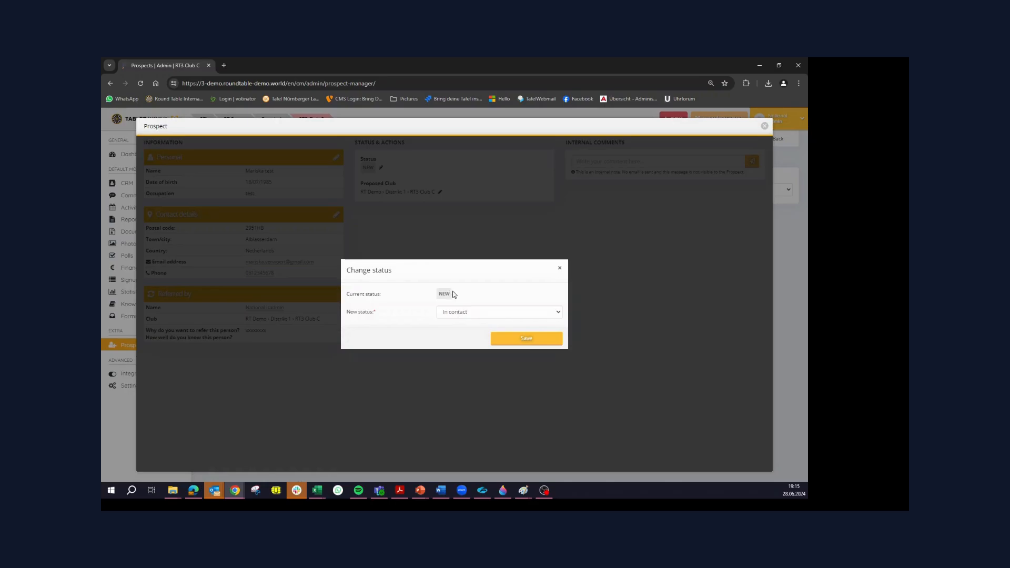
left_click(516, 343)
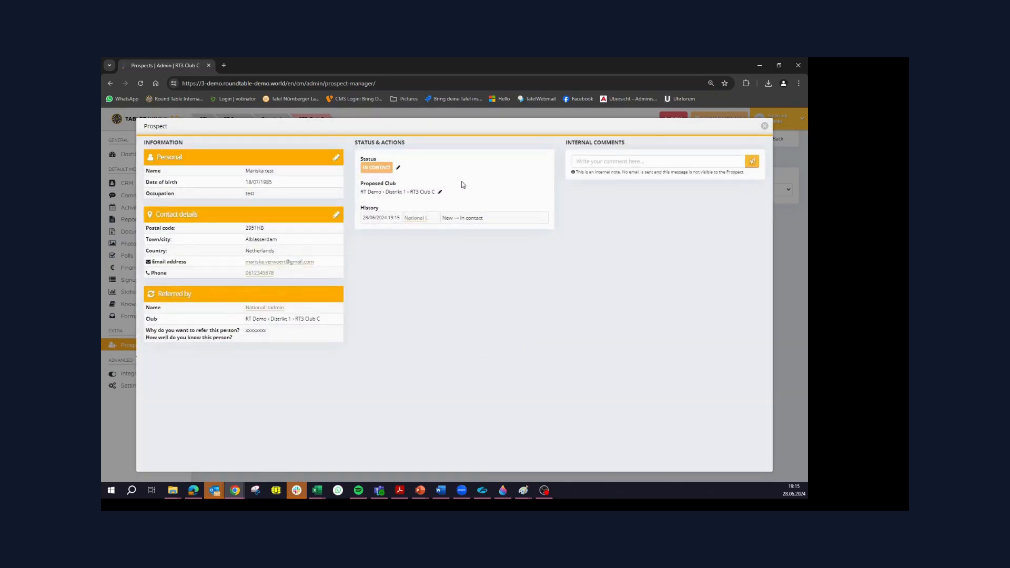
Review the status options for the prospect and the consequences of Deleted, leaving without saving
left_click(398, 168)
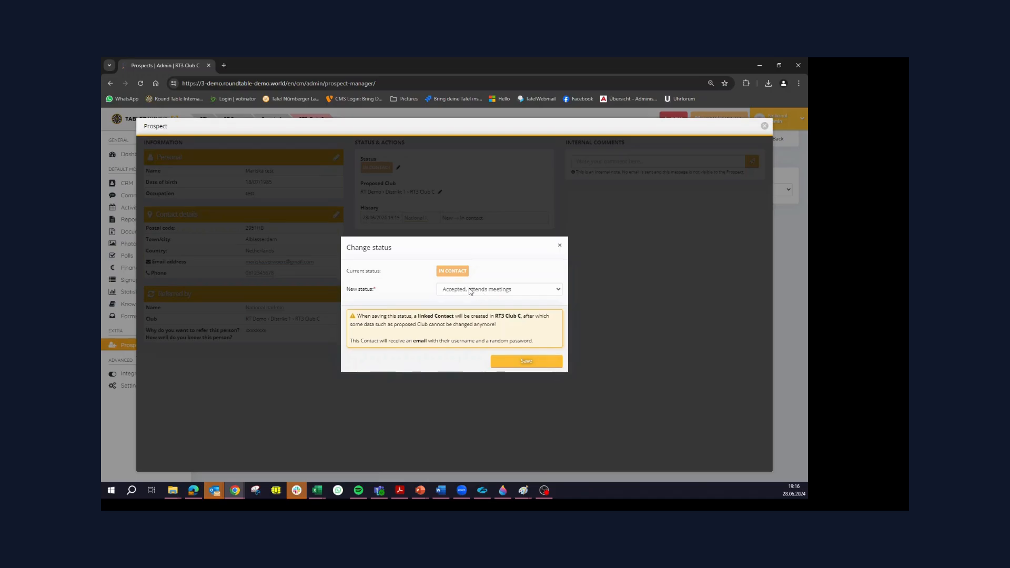
left_click(520, 292)
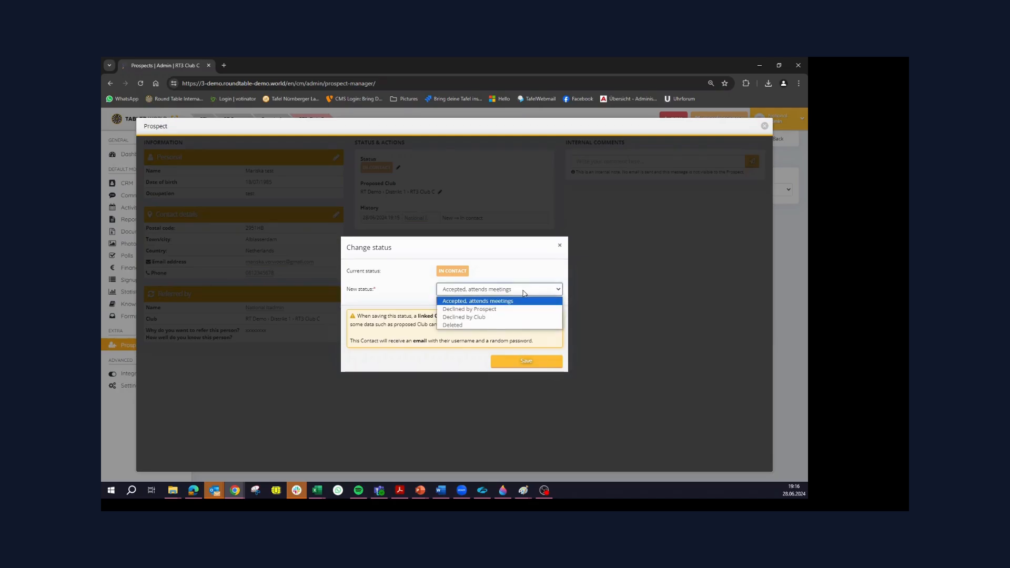
left_click(502, 326)
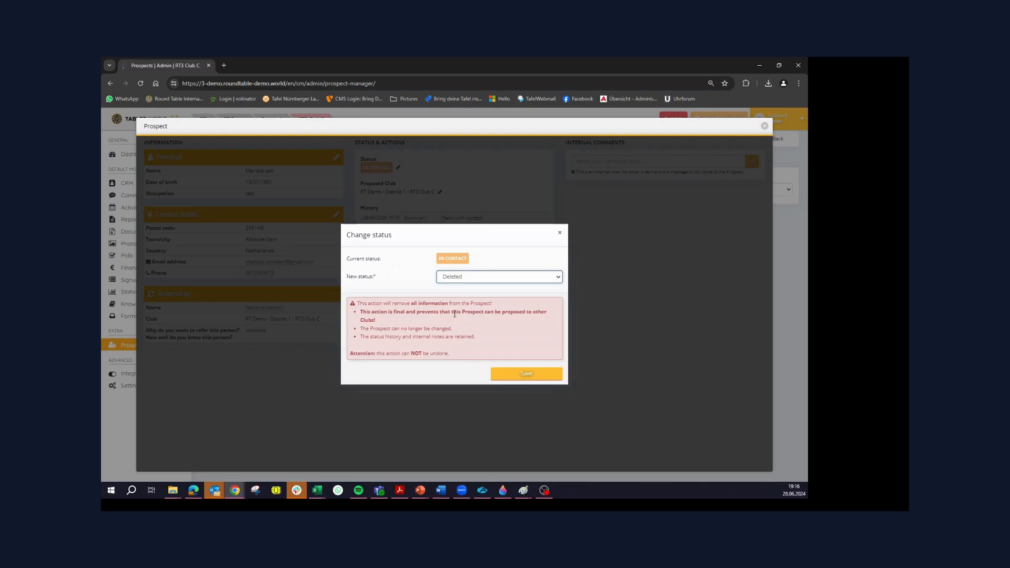
left_click(560, 232)
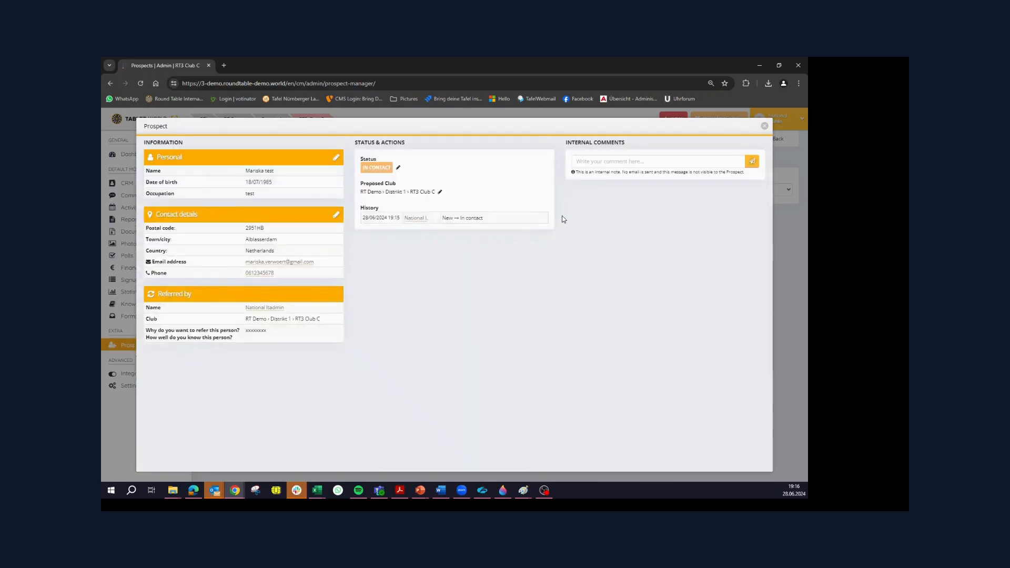
Review the clubs available as the prospect's proposed club, leaving without saving a change
left_click(440, 192)
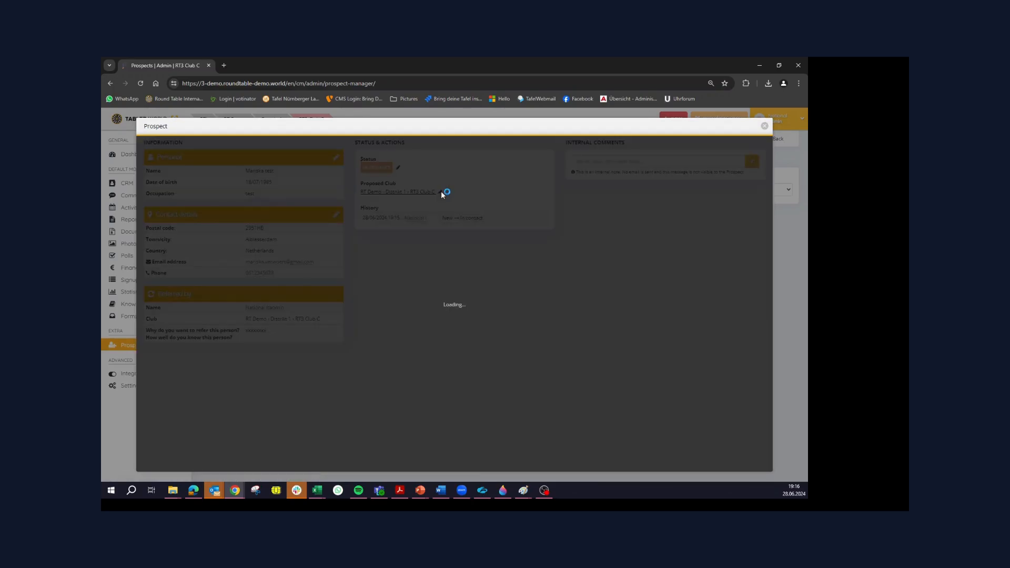
left_click(526, 305)
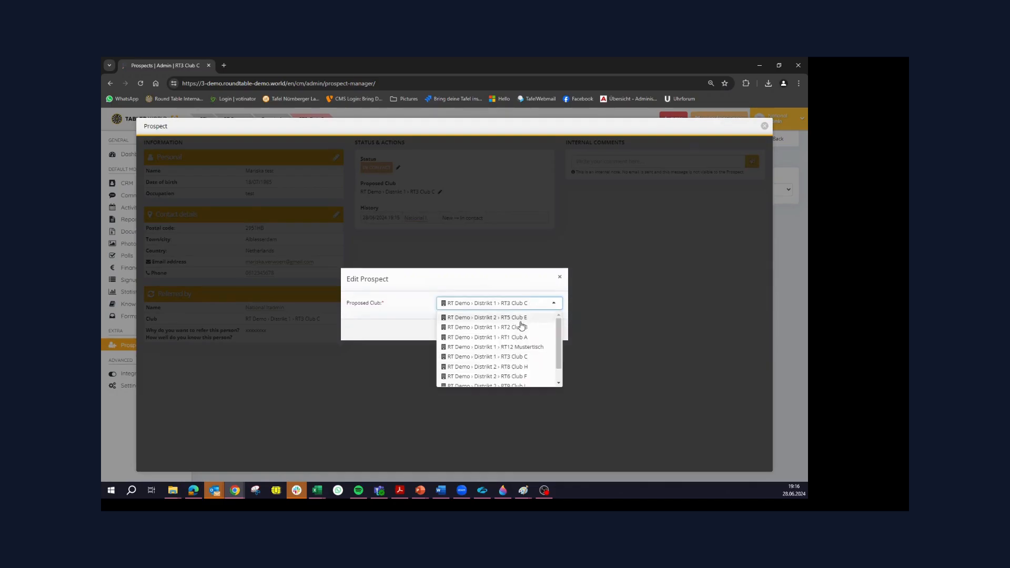
left_click(559, 238)
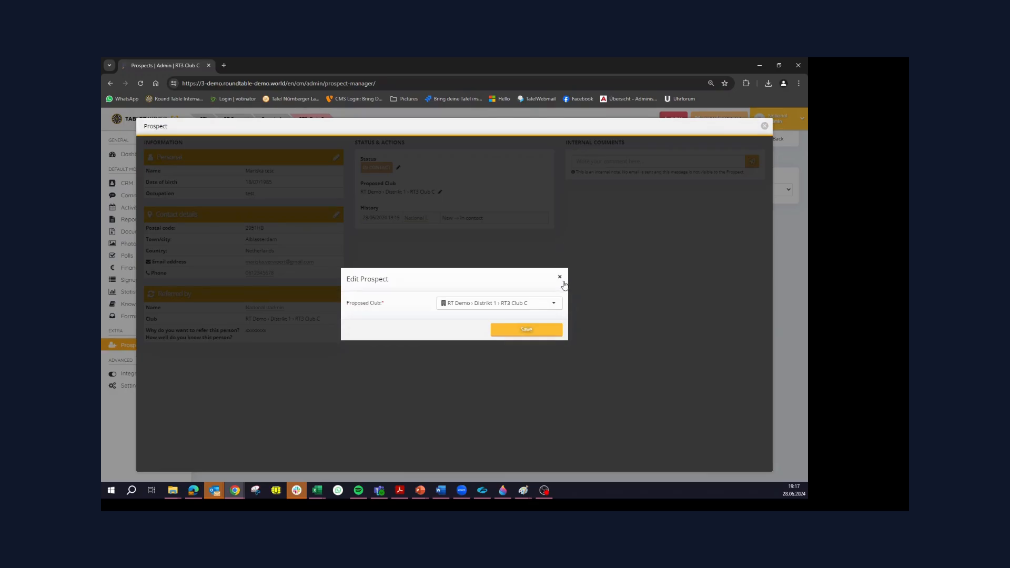
left_click(560, 277)
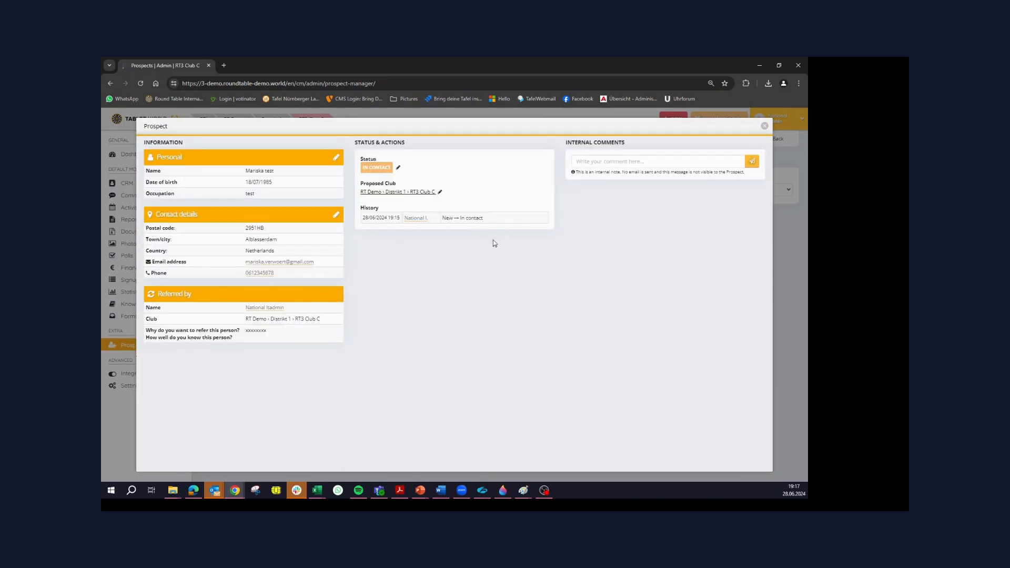
Post the internal comment "Nice guys but" on the prospect's record
left_click(621, 160)
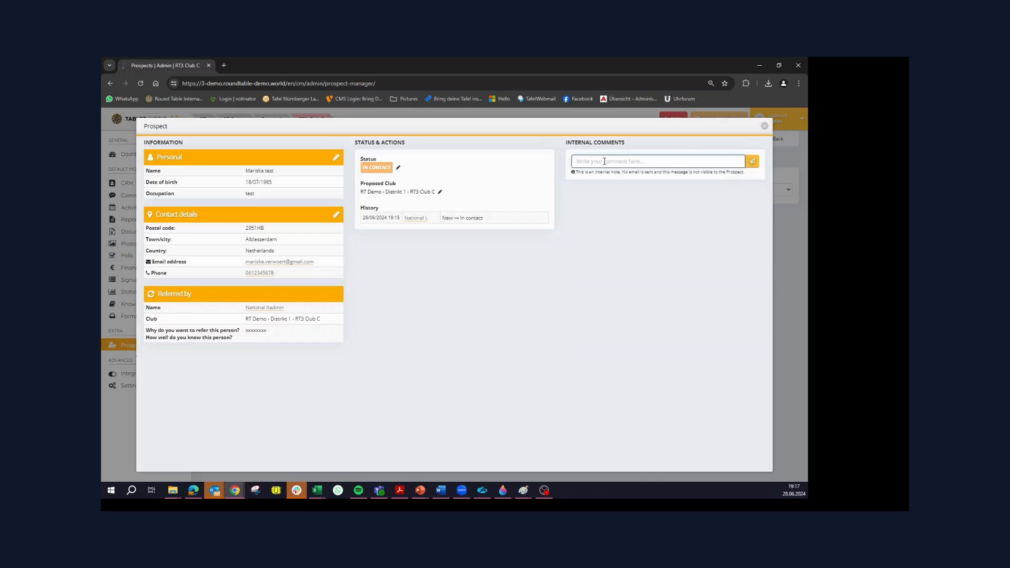
type("Nice b")
type("uys but")
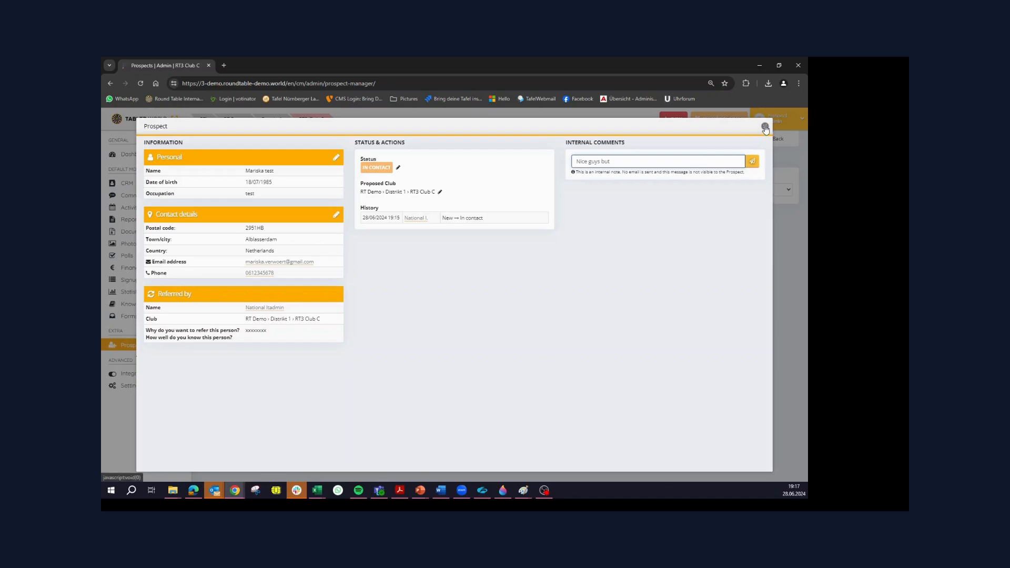
left_click(752, 162)
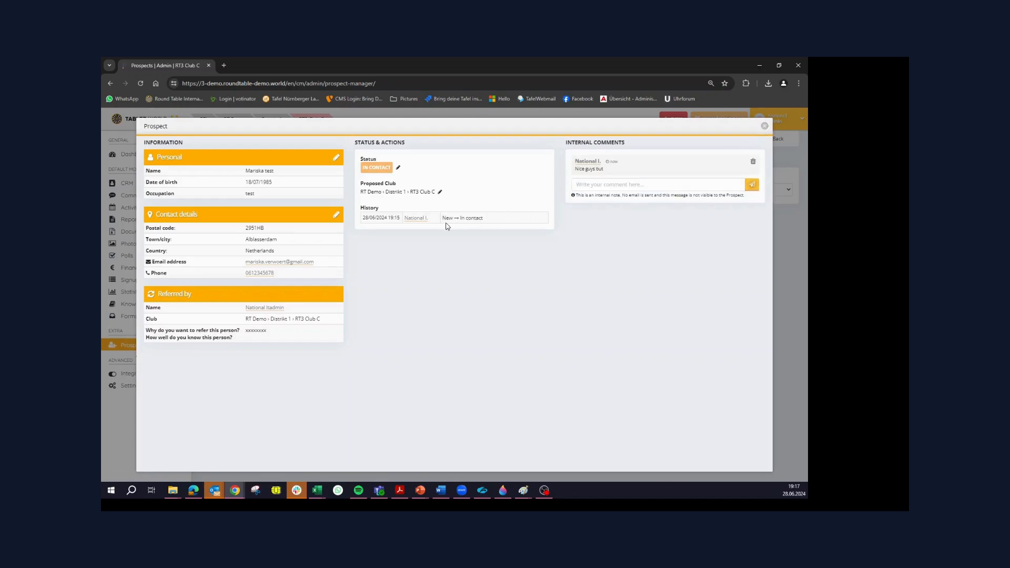
Change the prospect's status to Accepted, attends meetings, and save it
left_click(399, 167)
left_click(498, 285)
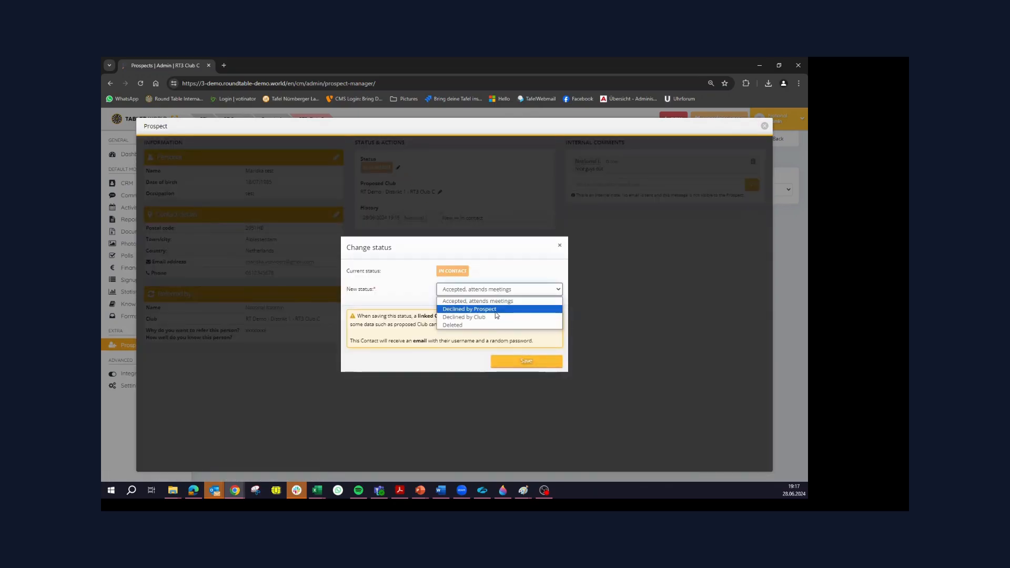
left_click(478, 301)
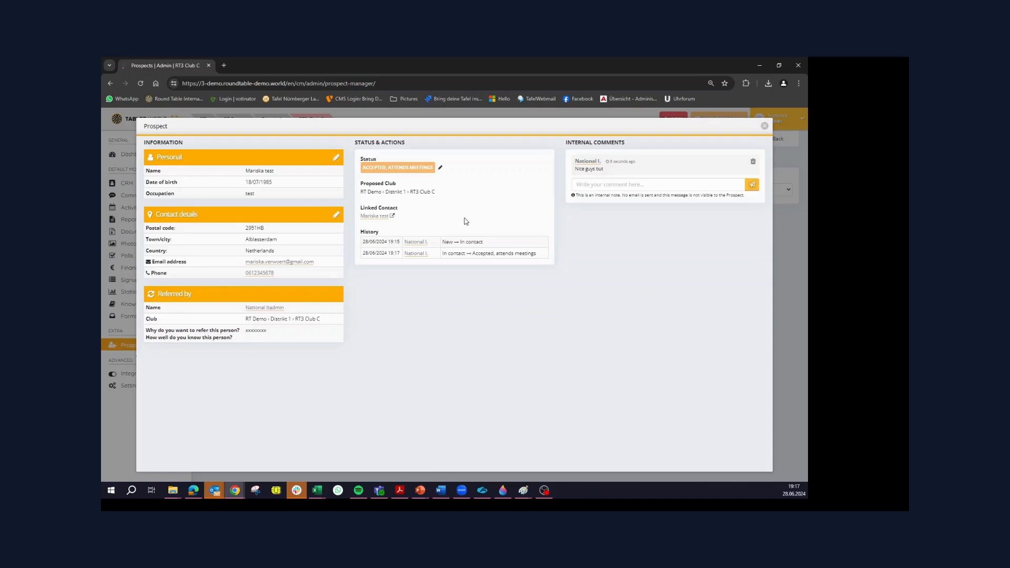
Review the consequences of the Joined as a Member status without saving, and close the prospect's record
left_click(441, 169)
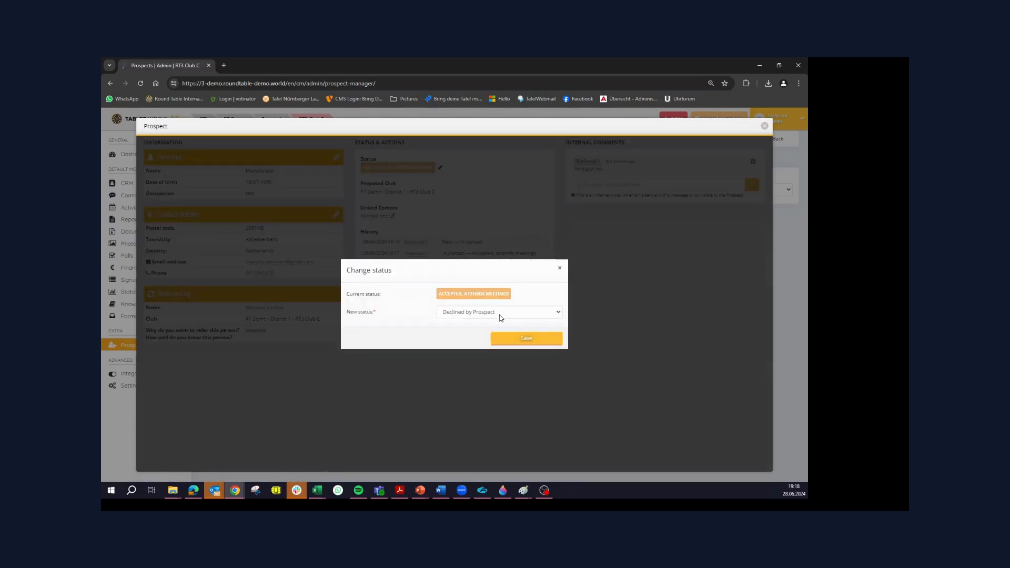
left_click(500, 313)
left_click(500, 338)
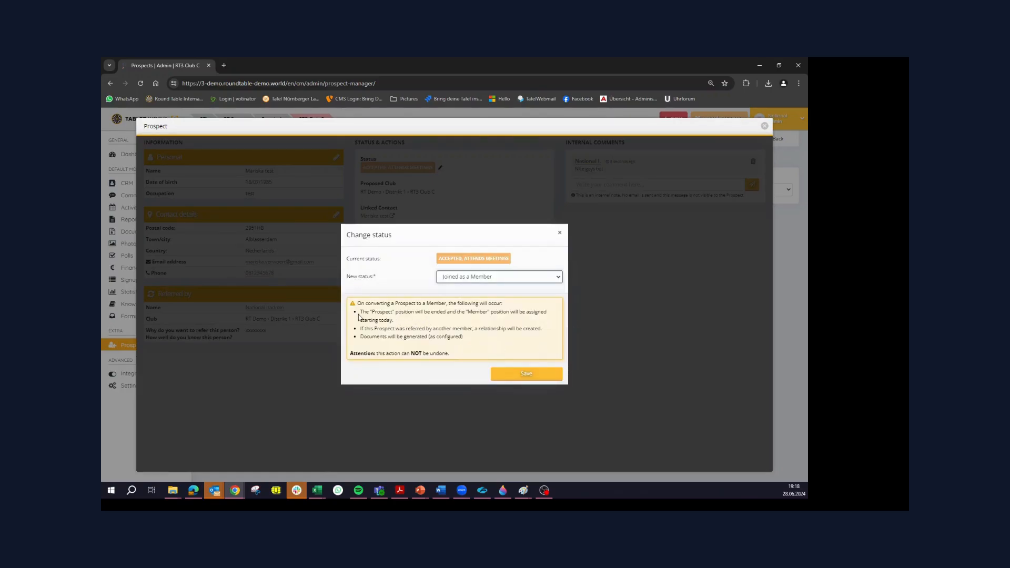
left_click_drag(367, 311, 437, 313)
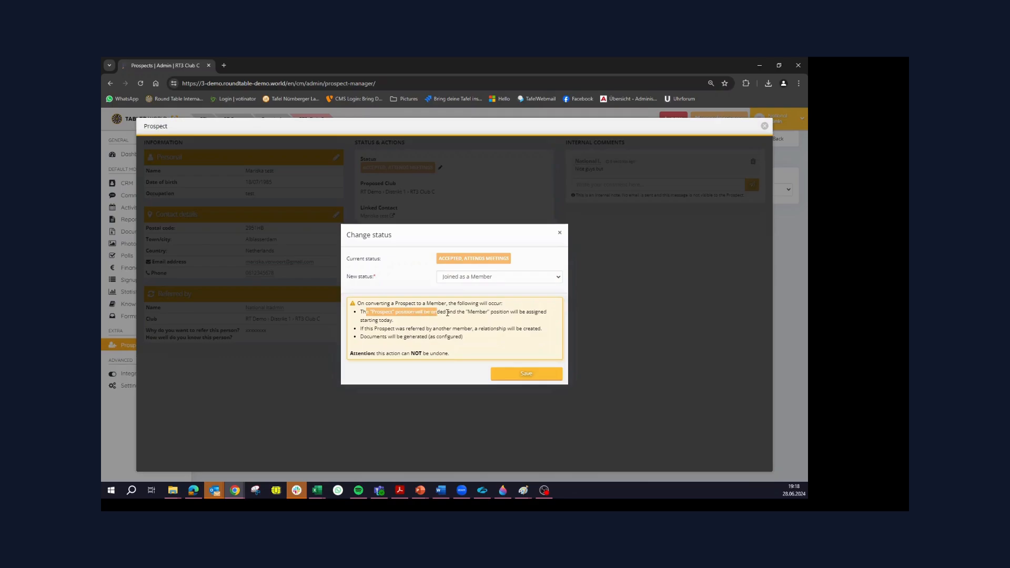
left_click(469, 312)
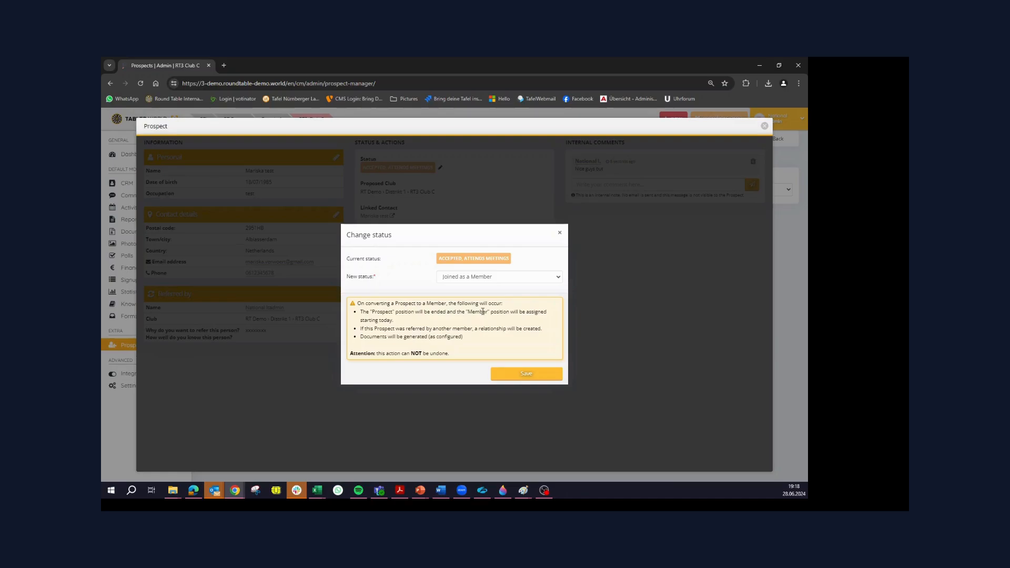
left_click_drag(458, 328, 489, 329)
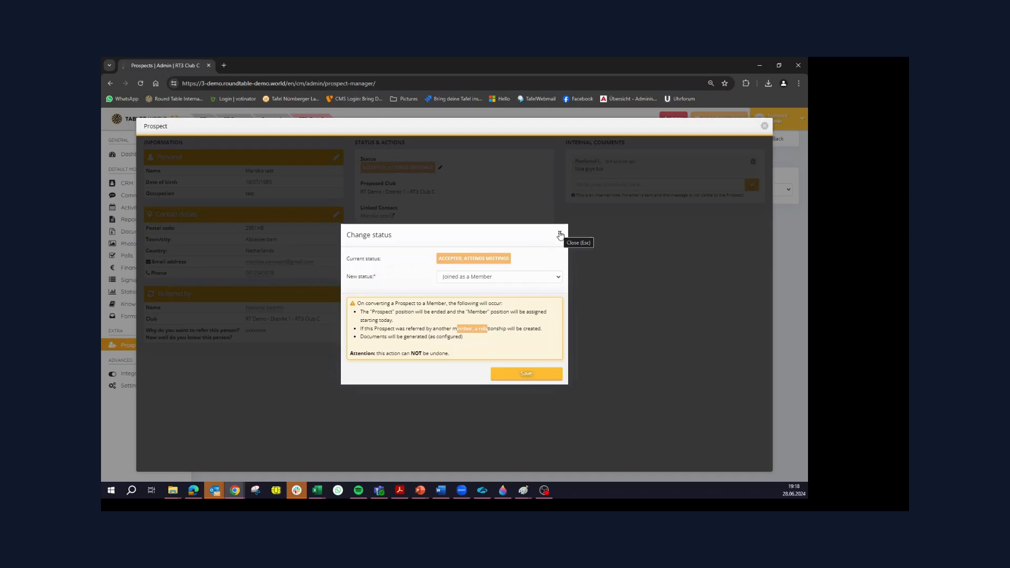
left_click(561, 235)
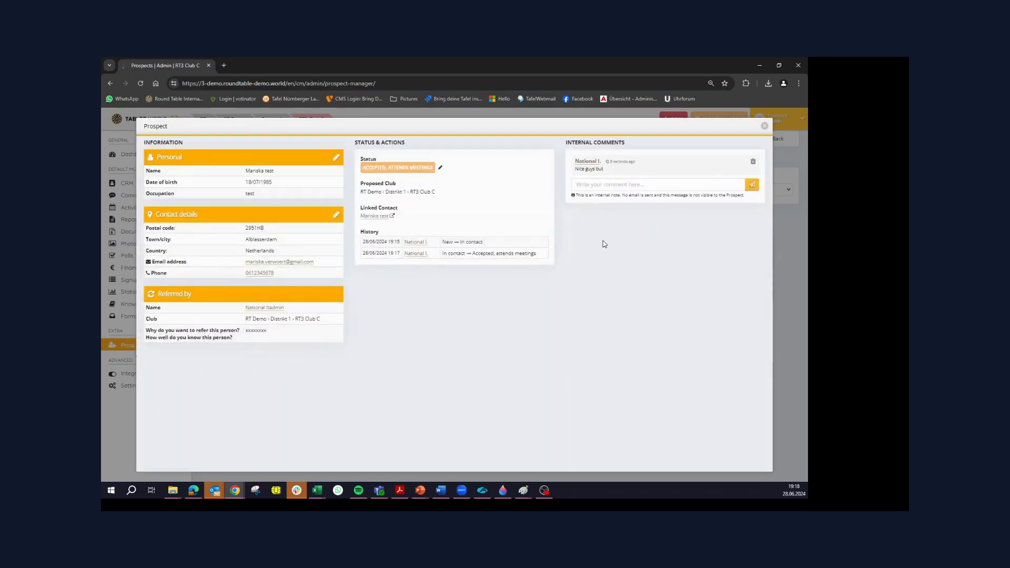
left_click(764, 127)
Filter the prospect list by the status New, and clear the filter to list all prospects again
left_click(686, 190)
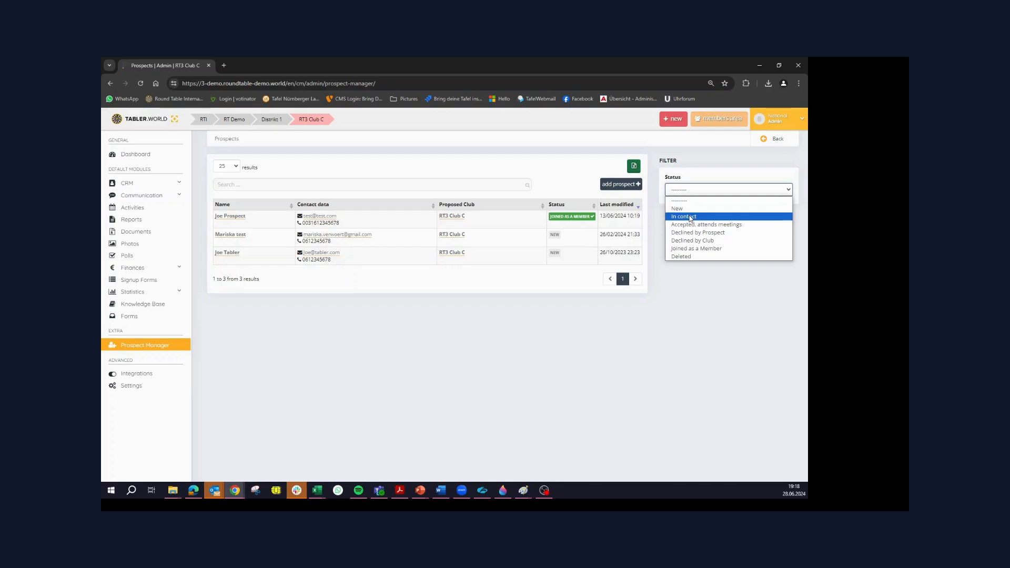
left_click(691, 209)
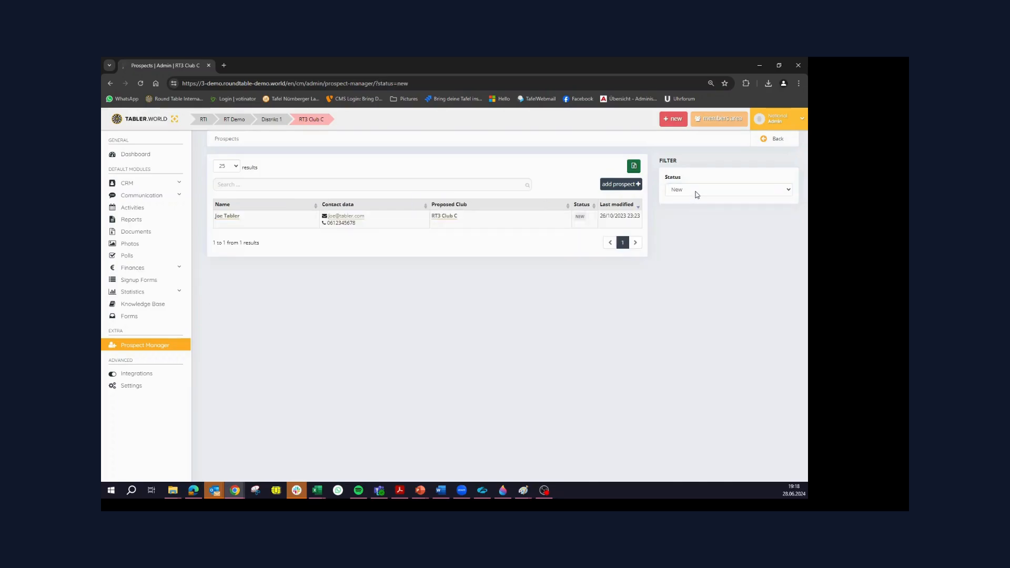
left_click(694, 193)
left_click(693, 199)
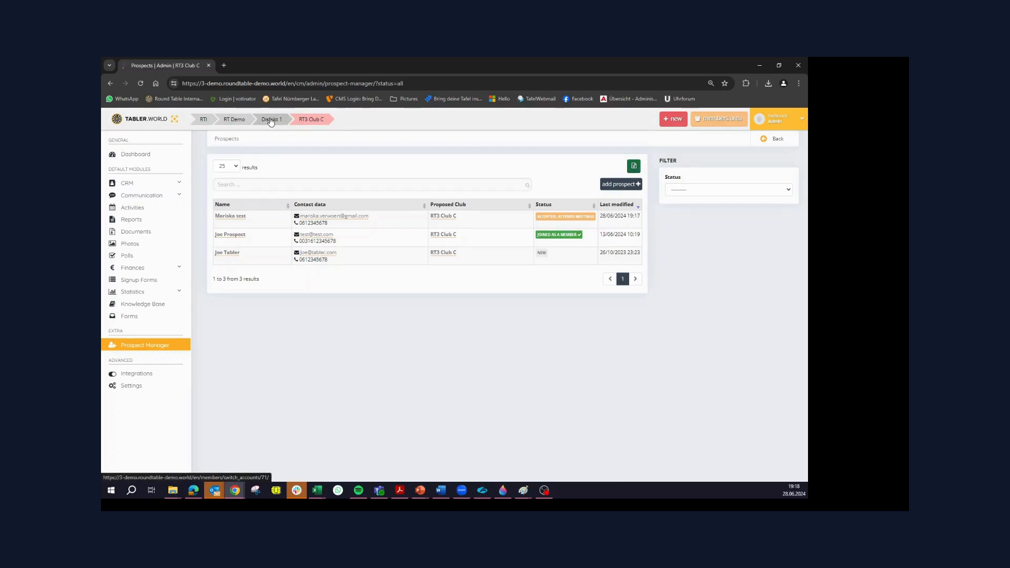
Switch to the RT Demo level and open its Prospect Manager in the admin area
left_click(241, 123)
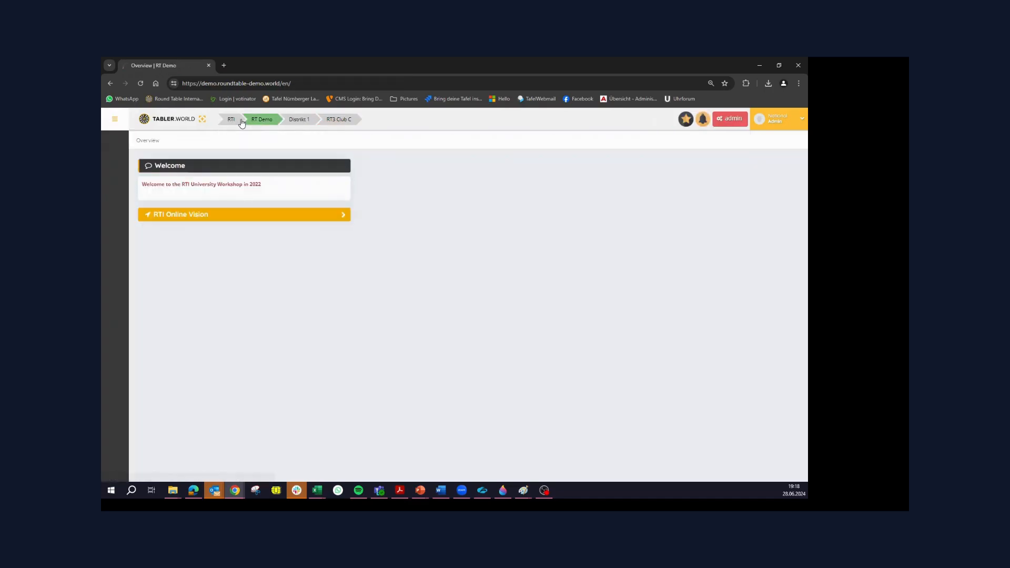
left_click(729, 123)
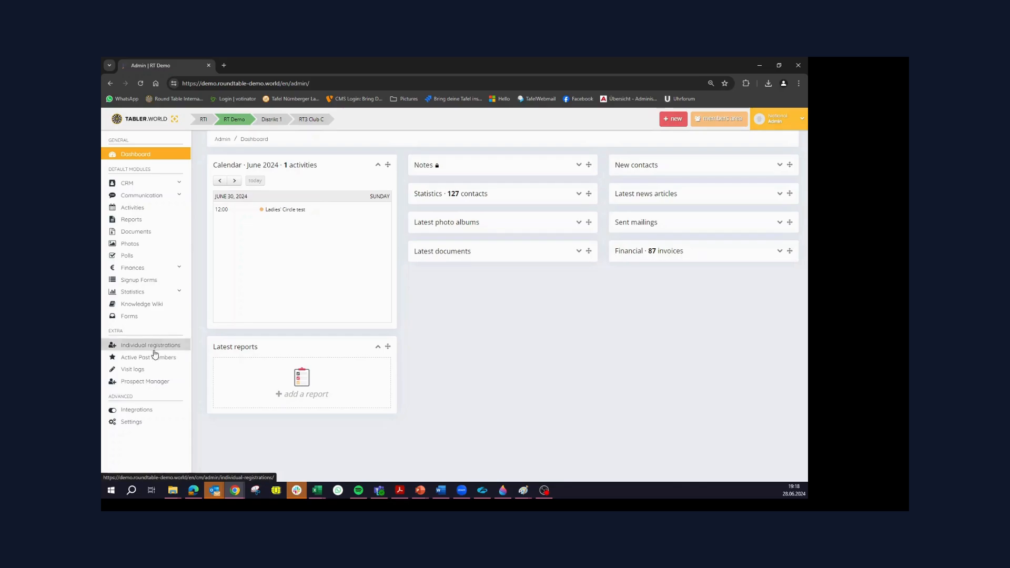
left_click(152, 381)
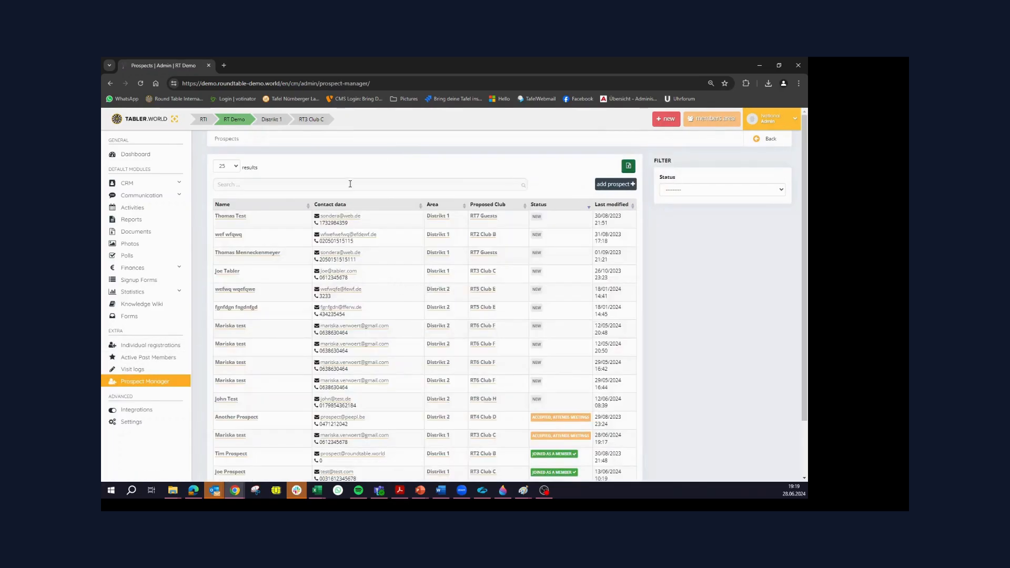
Look through the RT Demo prospect list and filter it by the status New
scroll(397, 326, "down", 1)
scroll(397, 327, "down", 2)
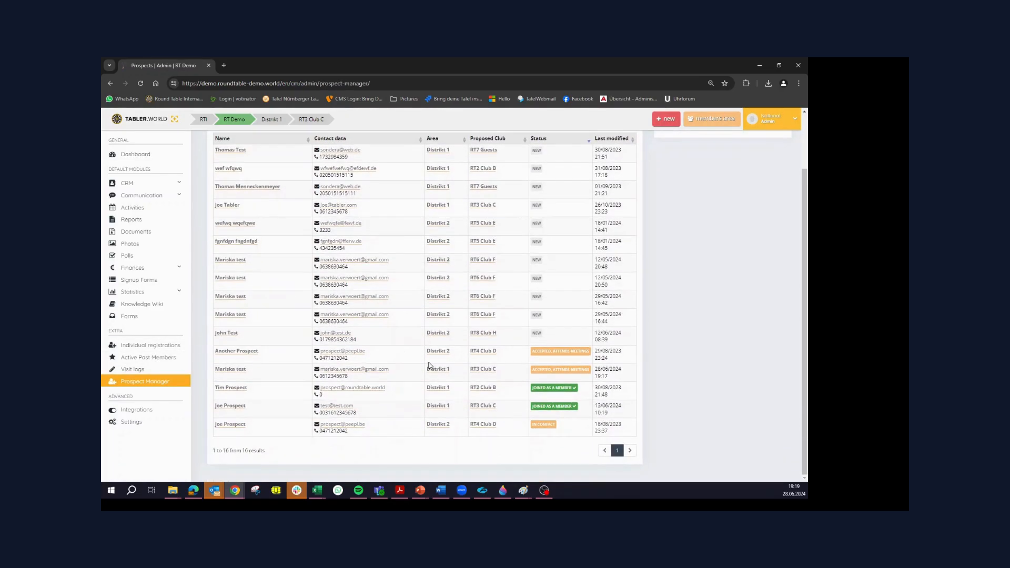
scroll(396, 326, "up", 3)
left_click(687, 190)
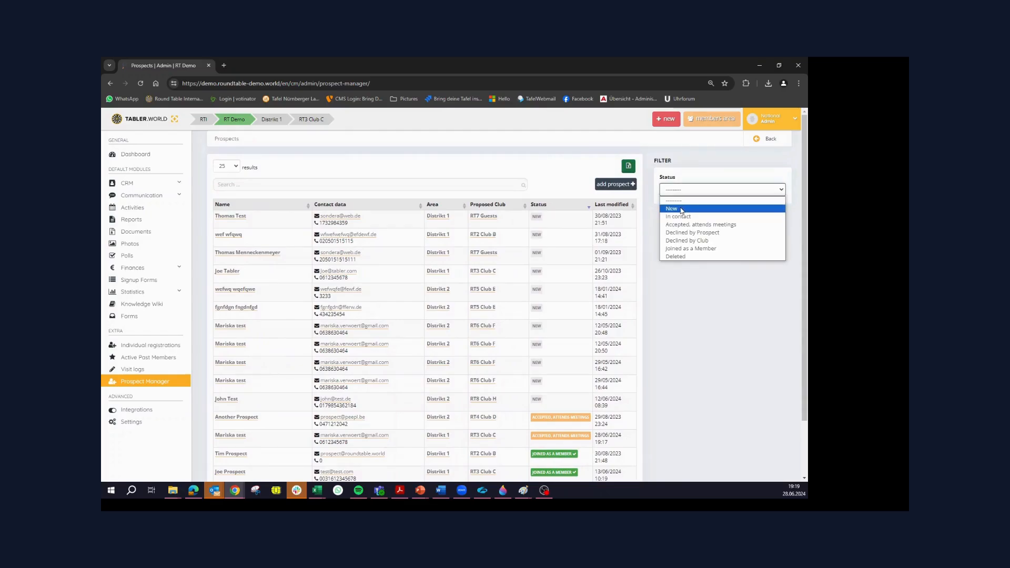
left_click(672, 208)
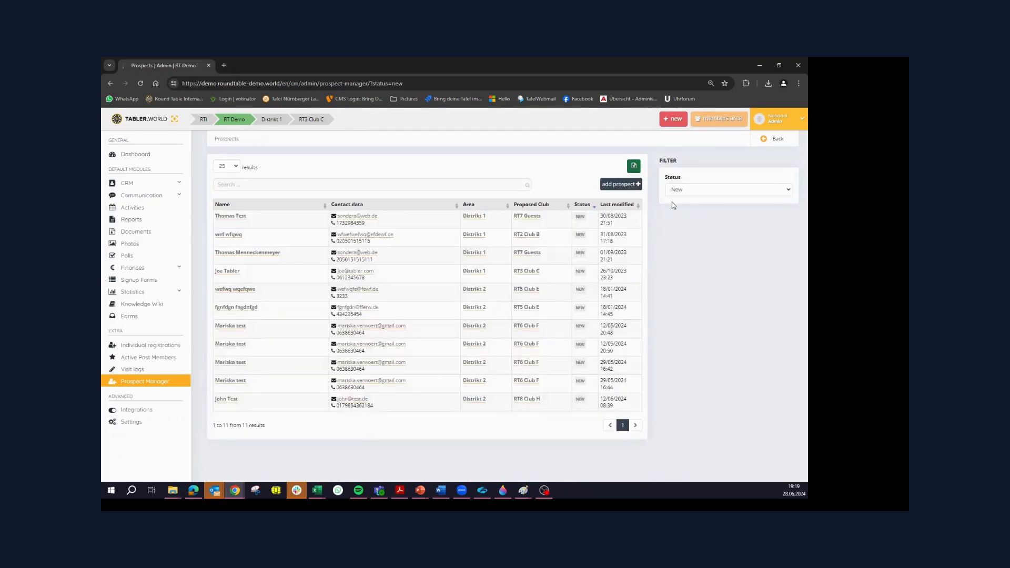
Sort the filtered prospects by their last modified date, oldest first, and examine the date of the oldest entry
left_click(616, 205)
left_click(617, 205)
left_click(626, 205)
left_click_drag(624, 216, 595, 220)
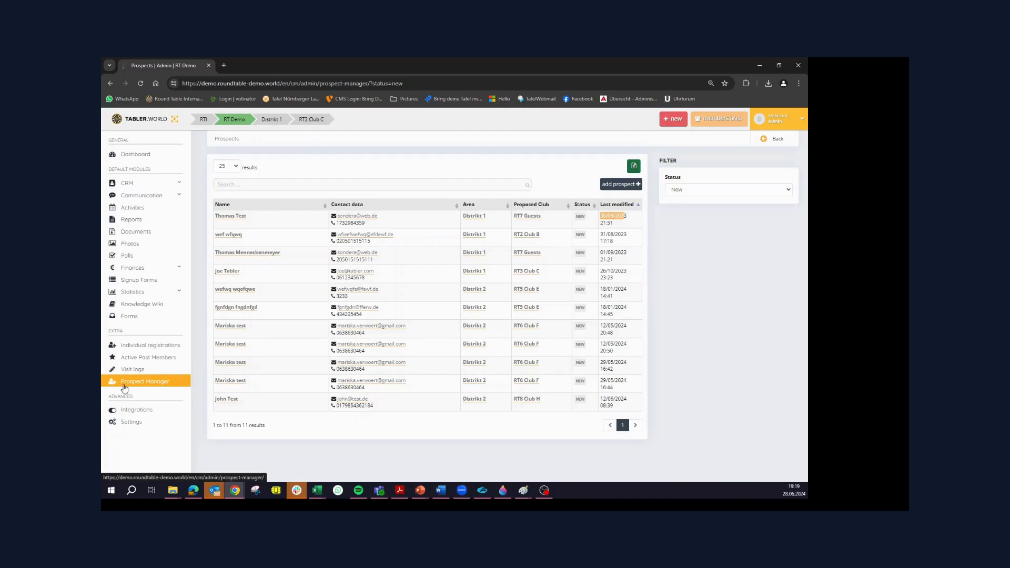
Open the Prospect Manager preferences in the RT Demo settings
left_click(134, 426)
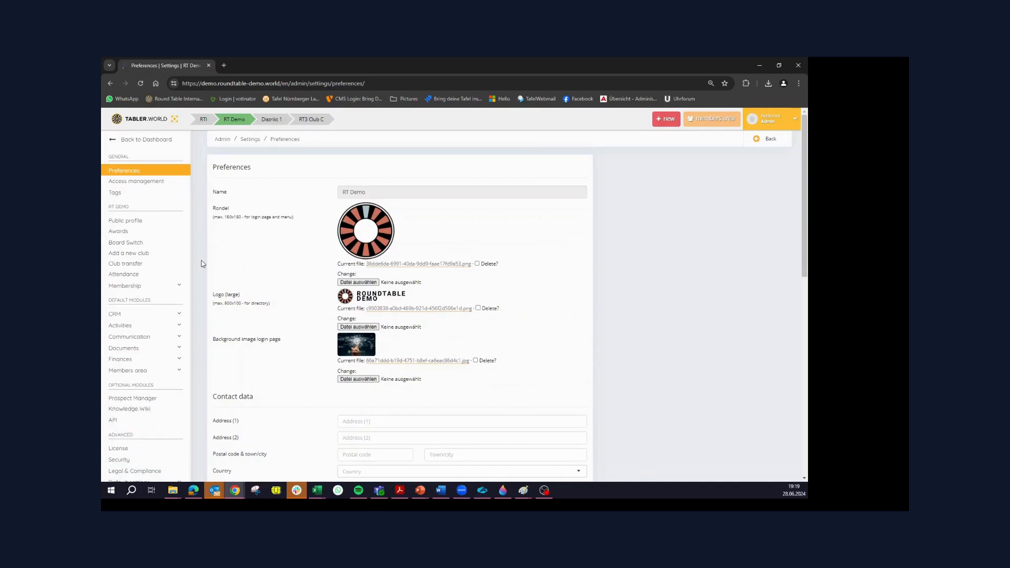
scroll(180, 336, "down", 1)
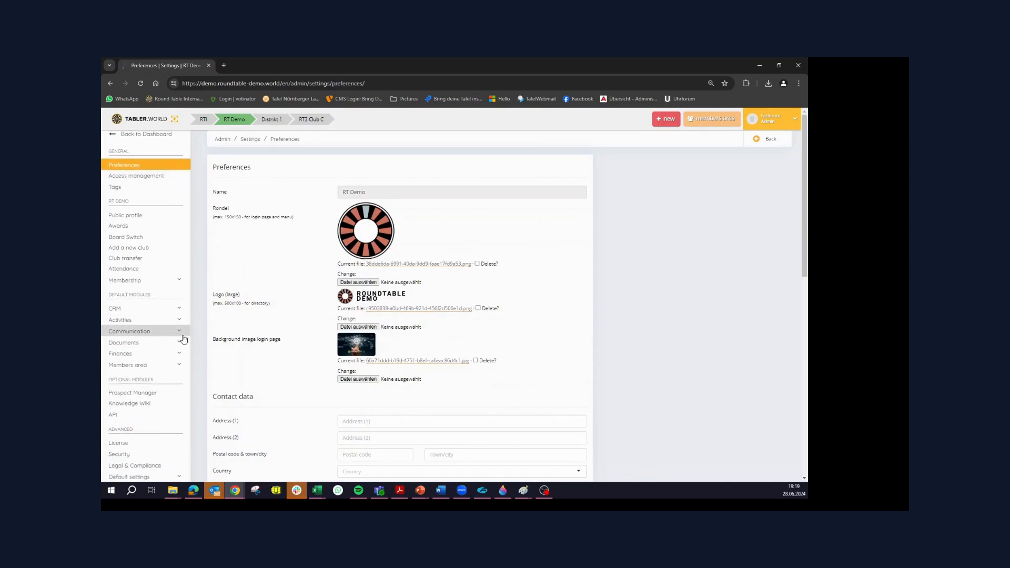
left_click(150, 394)
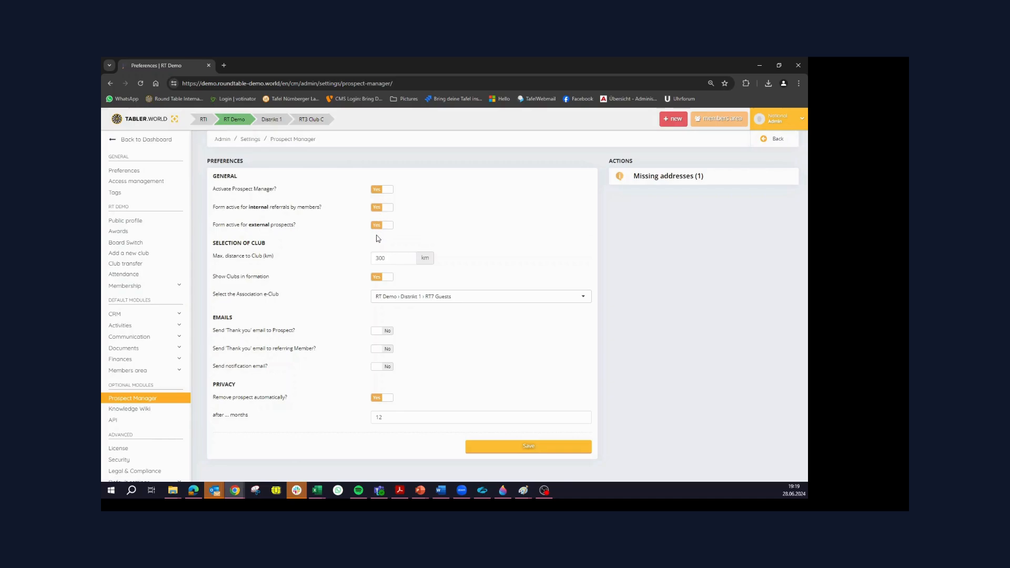
Set the maximum distance to a club to 50 km
double_click(391, 257)
type("50")
double_click(398, 258)
left_click(470, 272)
Clear the selected Association e-Club so that no club is chosen
left_click(474, 298)
left_click(361, 300)
left_click(430, 300)
key("BackSpace")
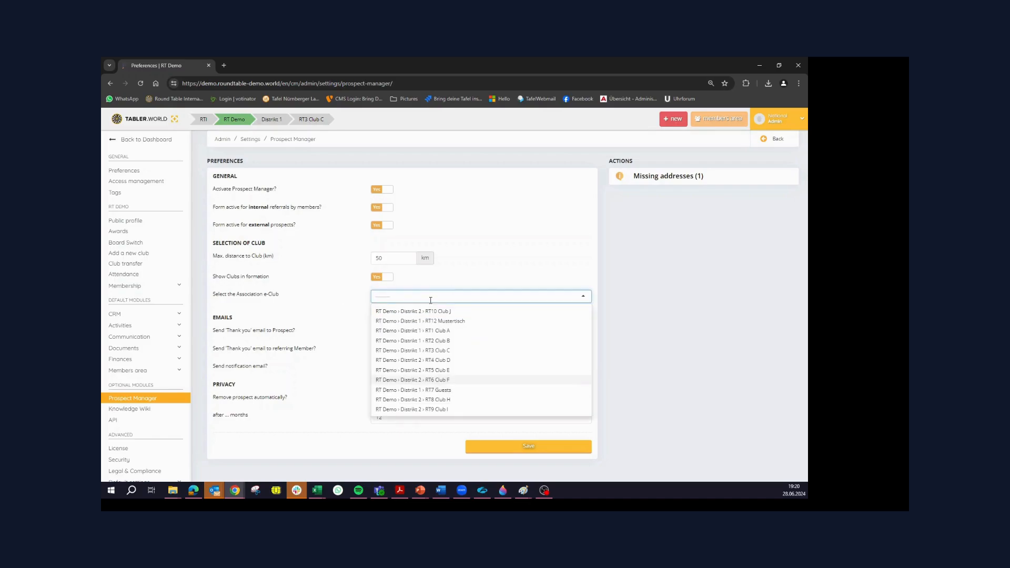
left_click(438, 291)
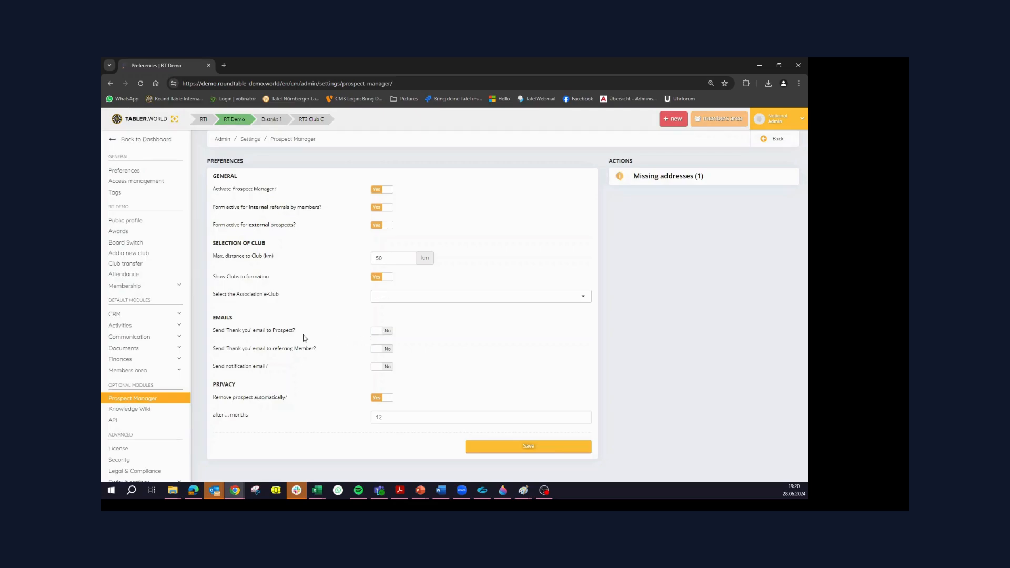
Preview the template fields of the thank-you emails to the prospect and the referring member, switching both options back to No
left_click(384, 335)
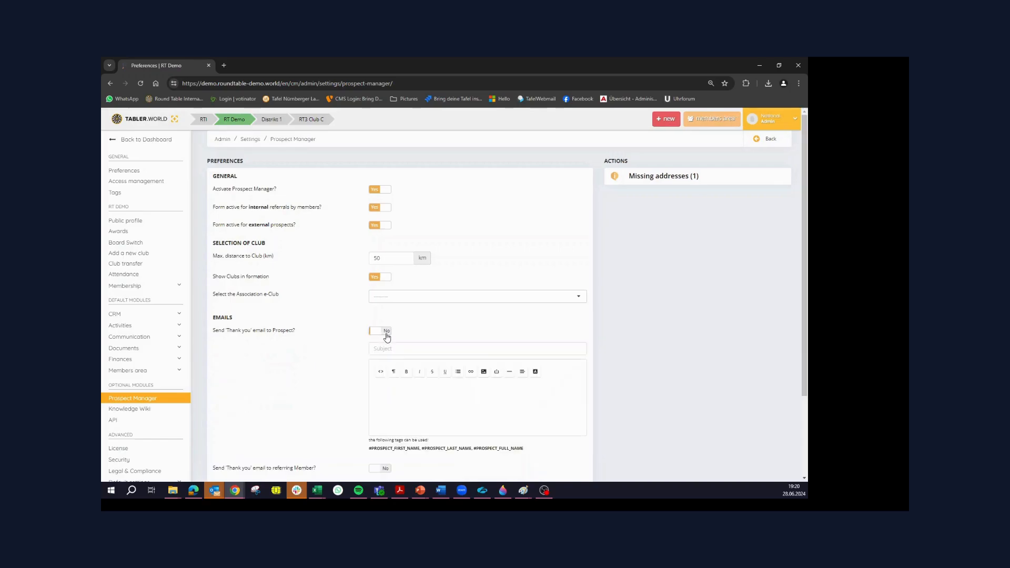
left_click(383, 331)
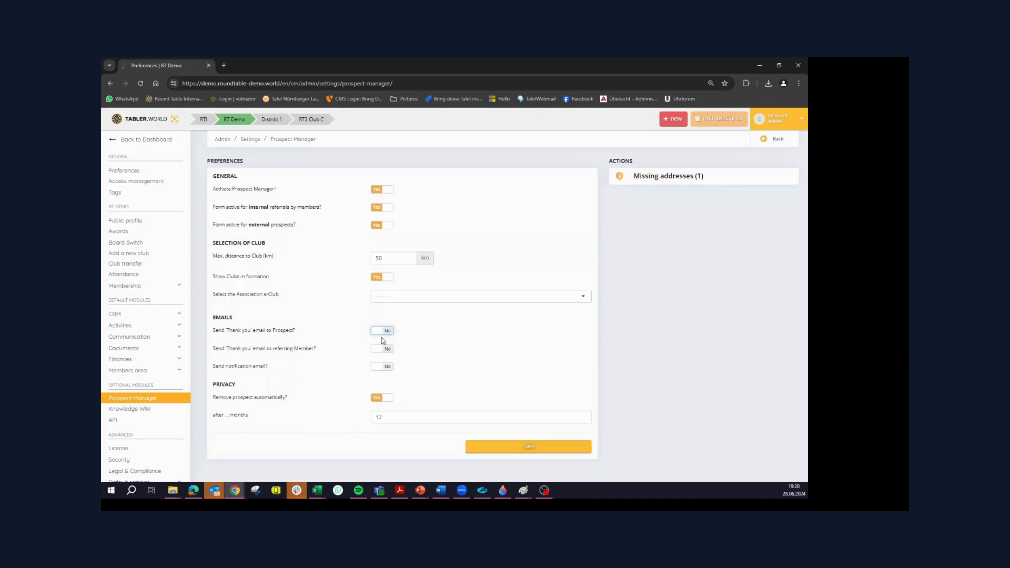
left_click(381, 349)
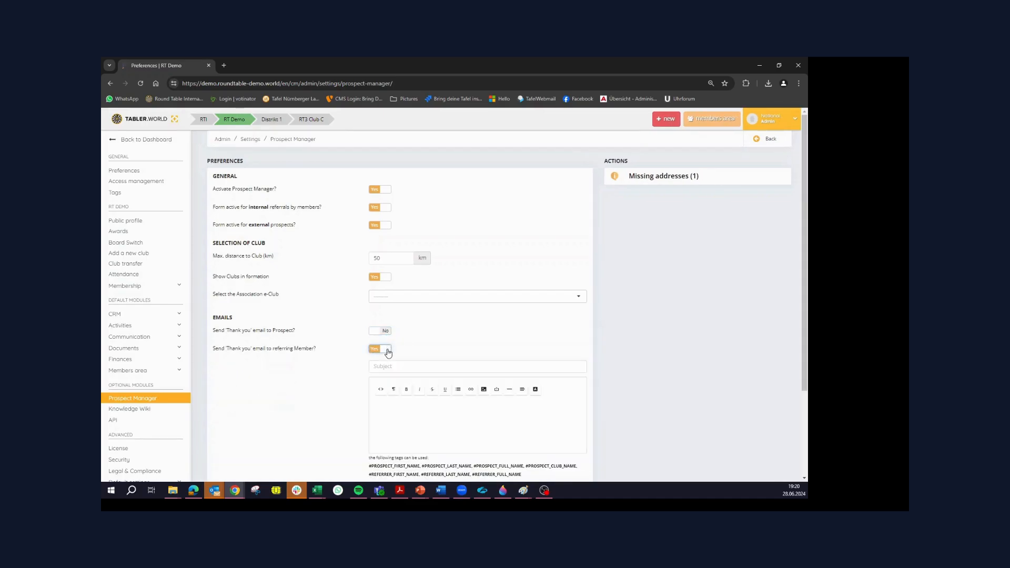
left_click(382, 349)
Enable the notification email and add the functions Board / President and Board / Vice-President as recipients
left_click(383, 367)
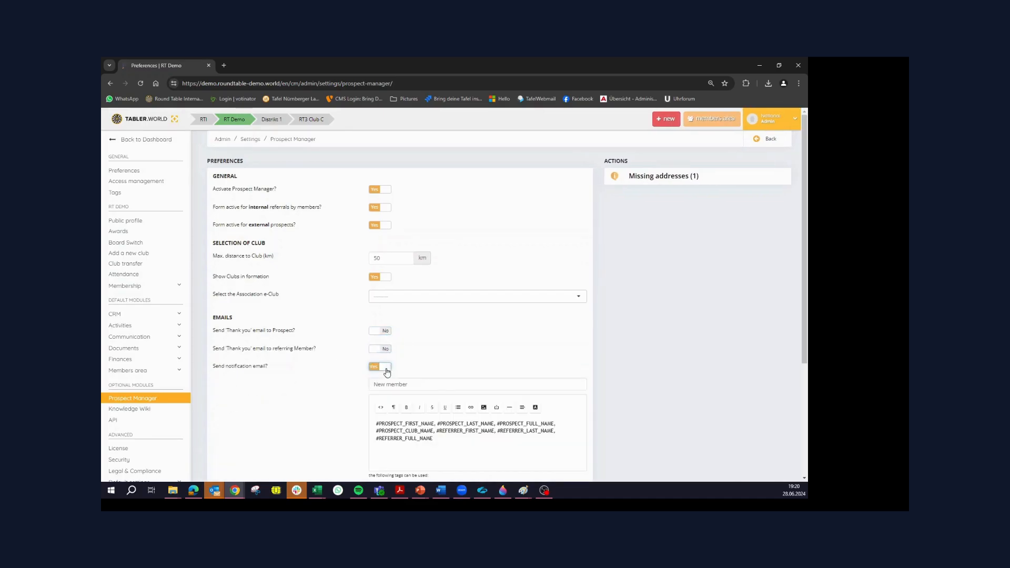
scroll(362, 386, "down", 2)
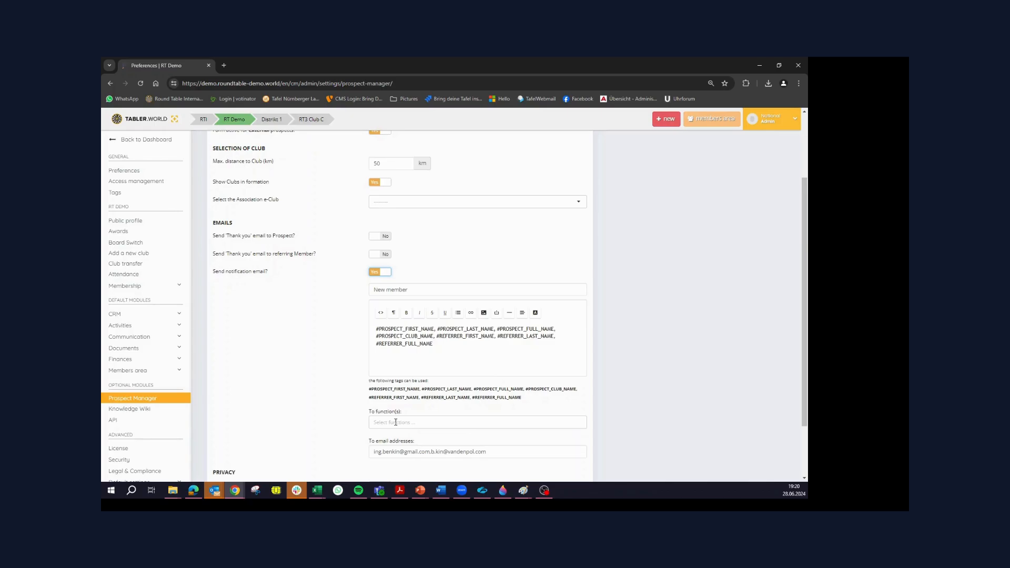
left_click(396, 422)
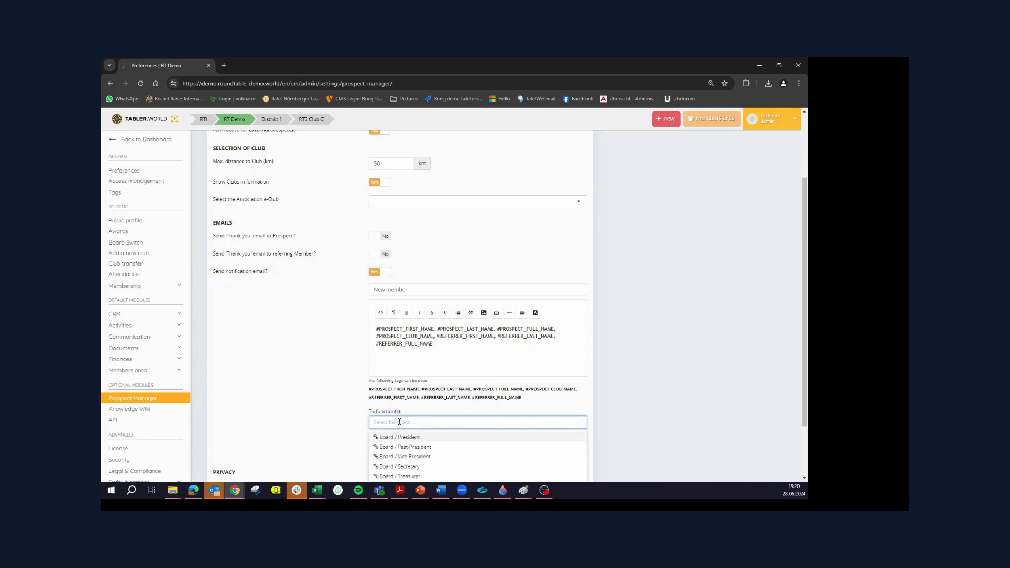
left_click(408, 416)
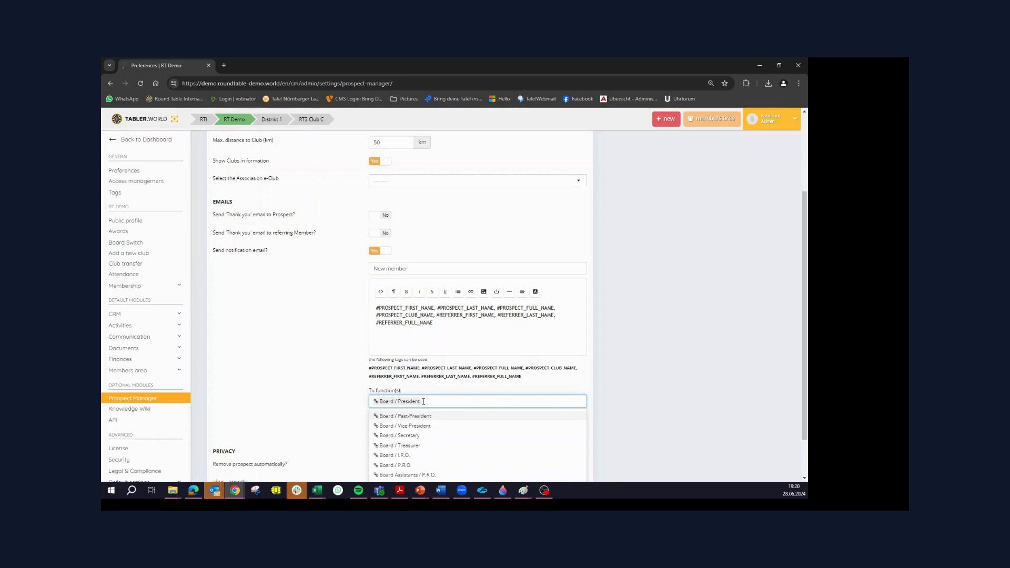
scroll(429, 400, "down", 1)
left_click(421, 375)
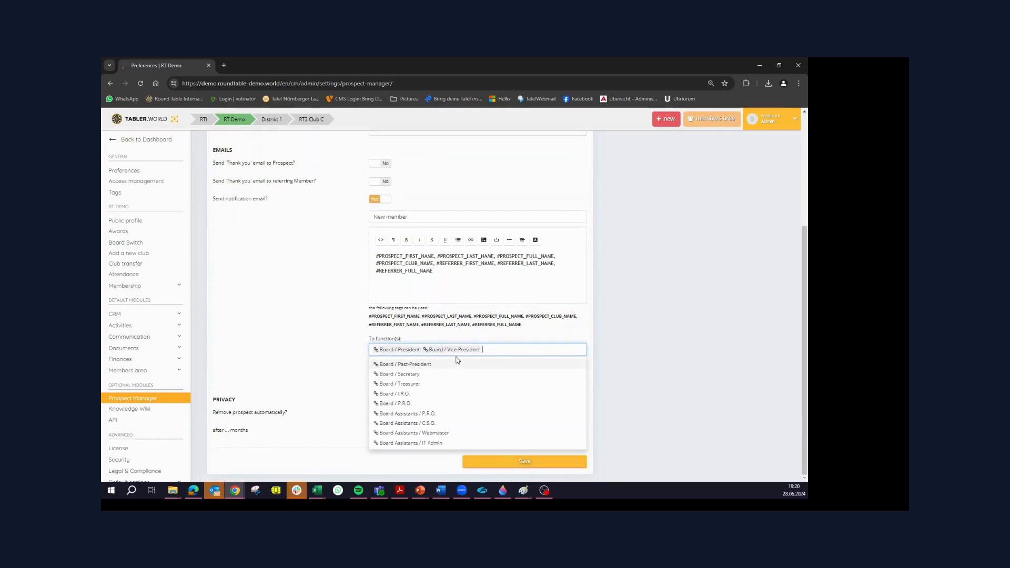
scroll(526, 405, "up", 1)
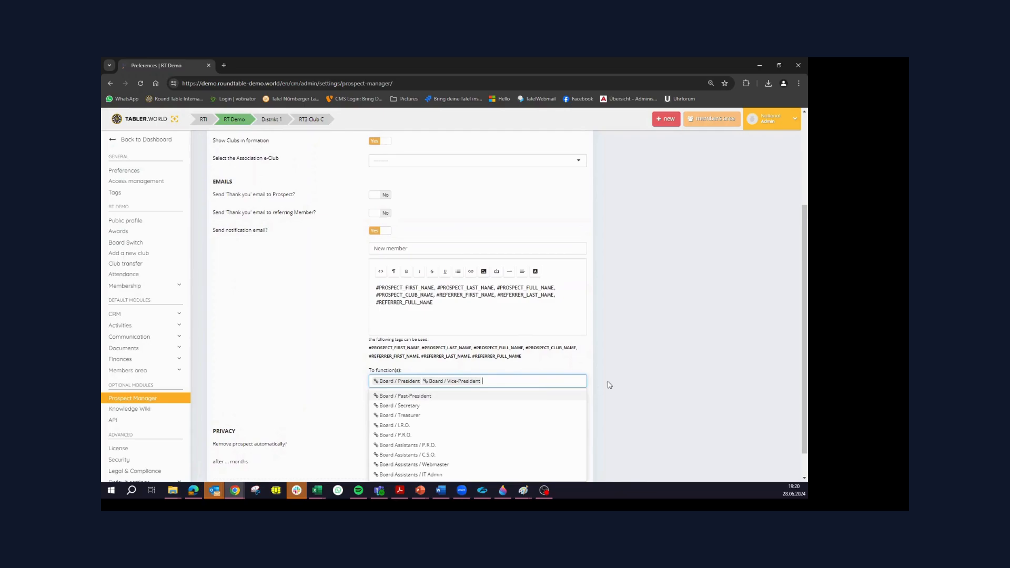
left_click(633, 378)
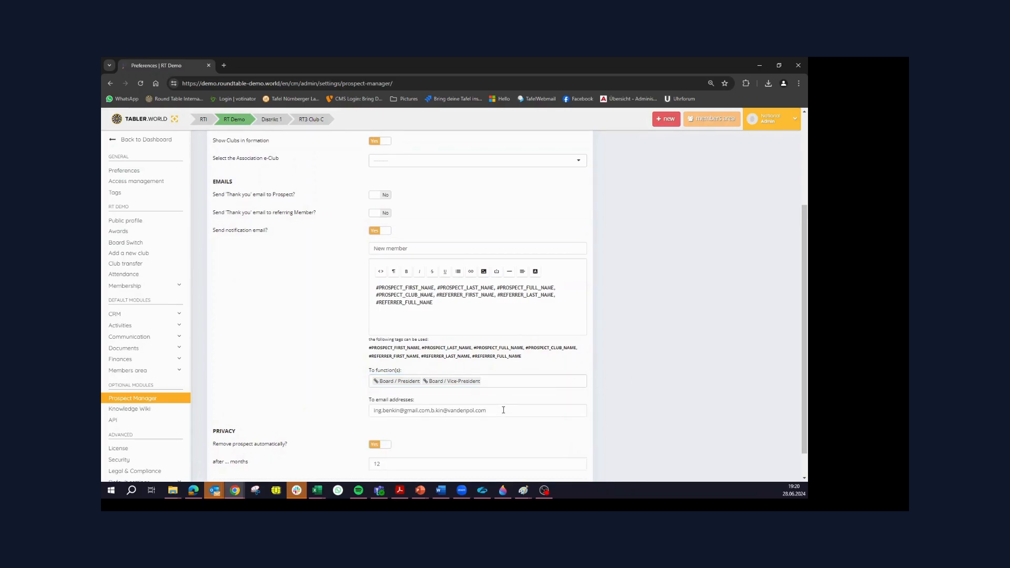
Replace the notification's additional recipients with the president's email address
left_click_drag(510, 410, 282, 412)
key("BackSpace")
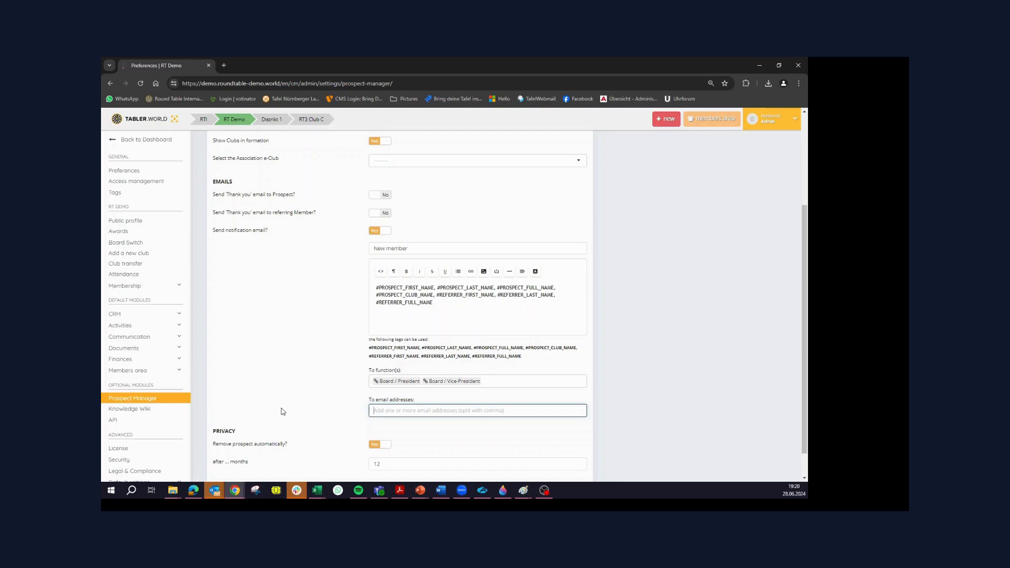
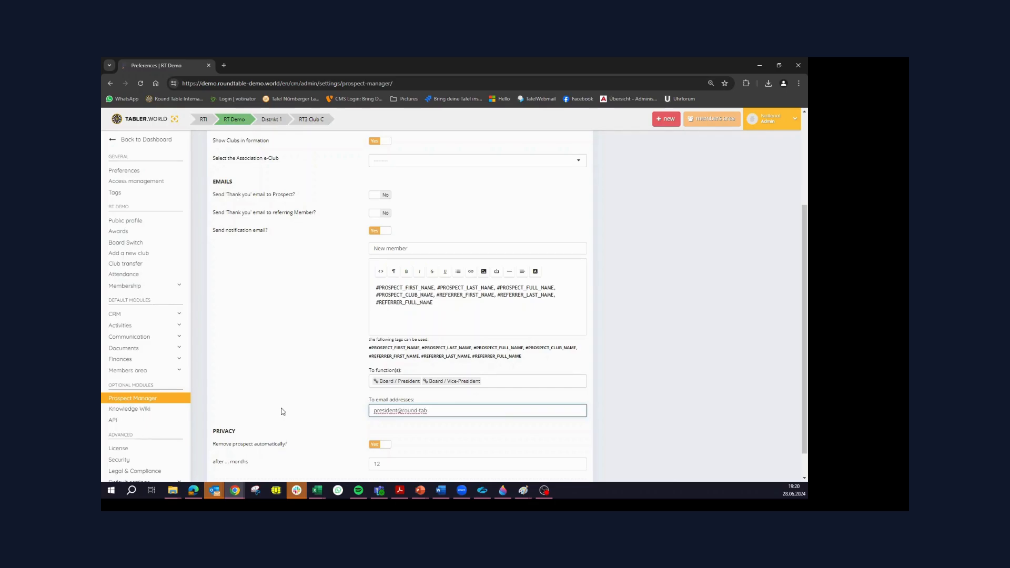
left_click(642, 361)
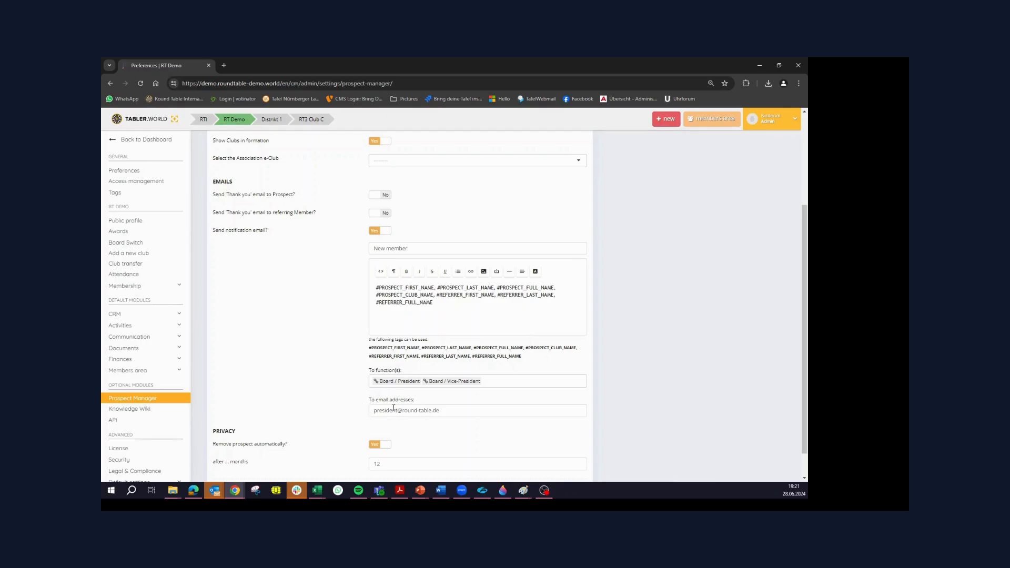
Set the automatic removal of prospects to 24 months in the privacy settings
scroll(347, 392, "down", 1)
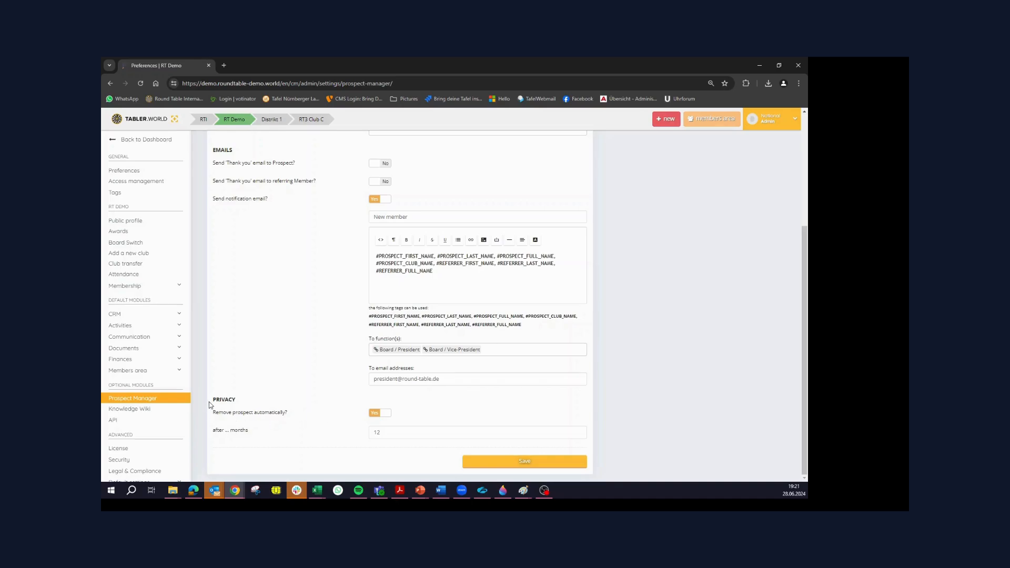
left_click_drag(216, 399, 246, 402)
double_click(396, 433)
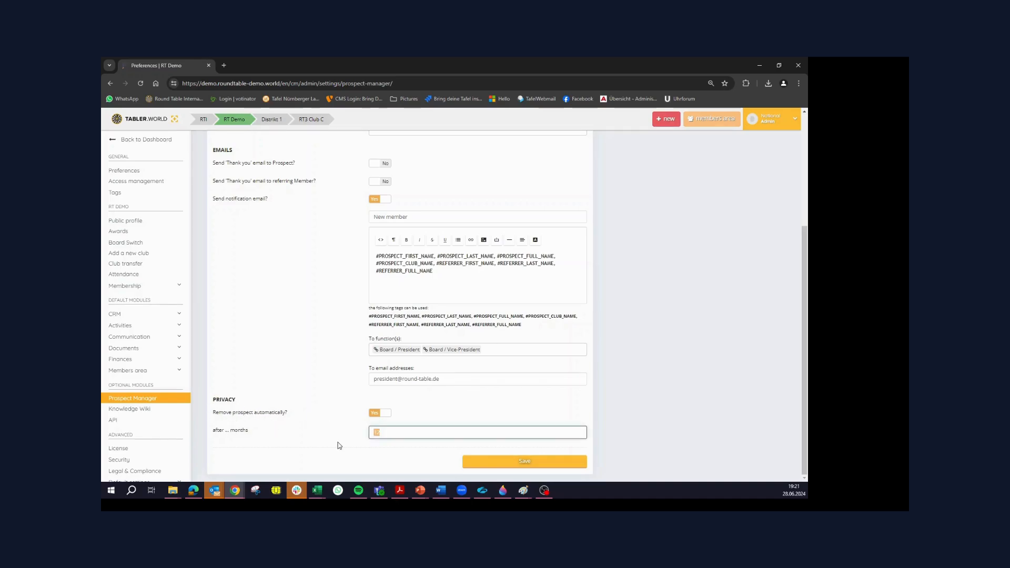
type("2")
left_click(652, 446)
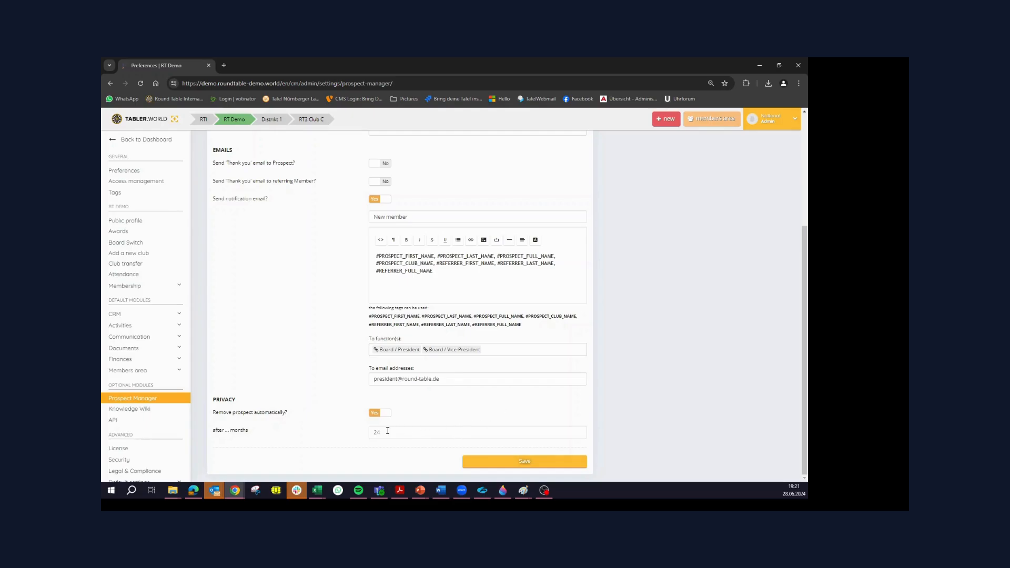
left_click(392, 432)
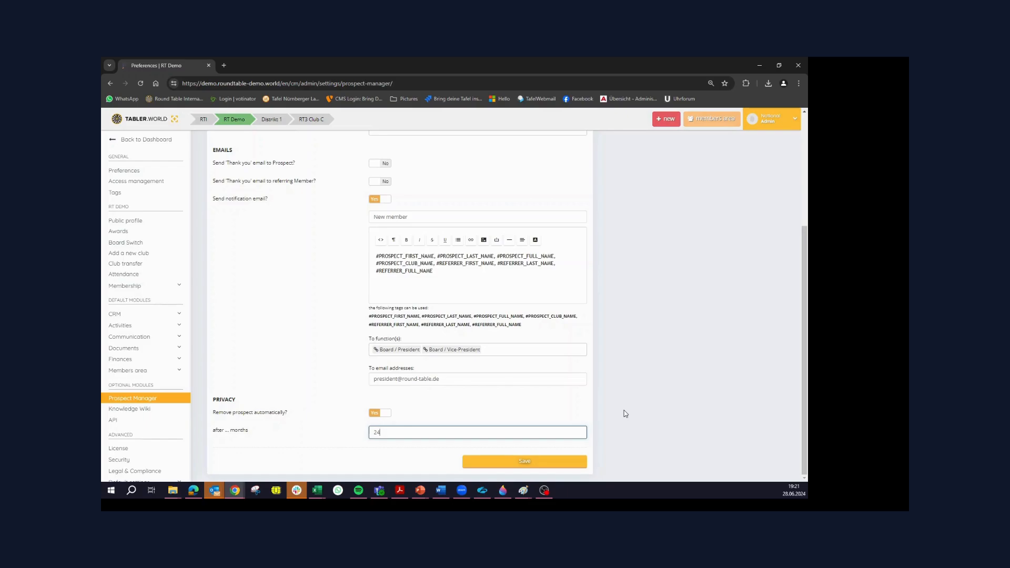
Open the missing addresses check and leave the preferences without saving the changes
scroll(602, 423, "up", 1)
scroll(602, 424, "up", 3)
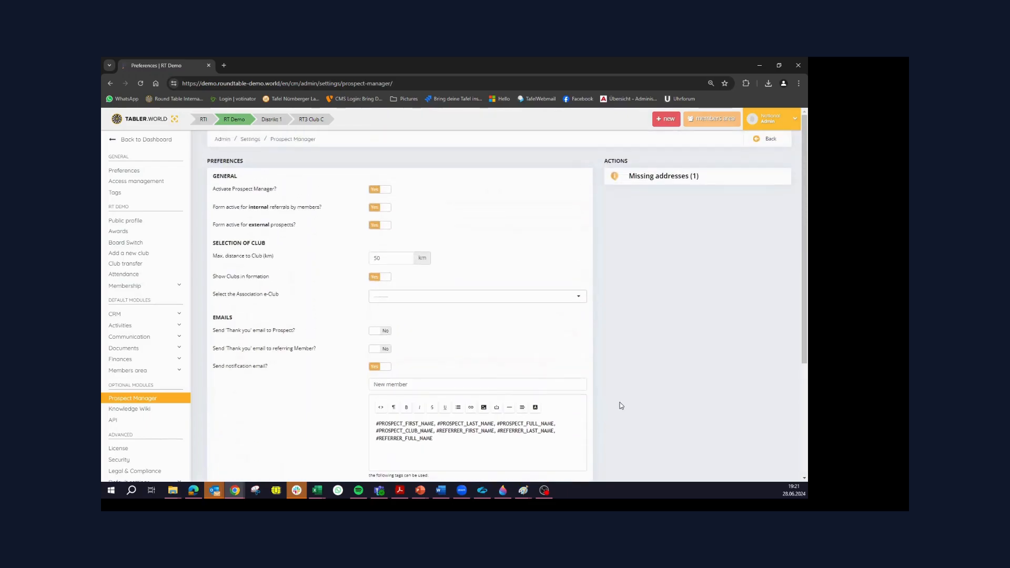
left_click(647, 177)
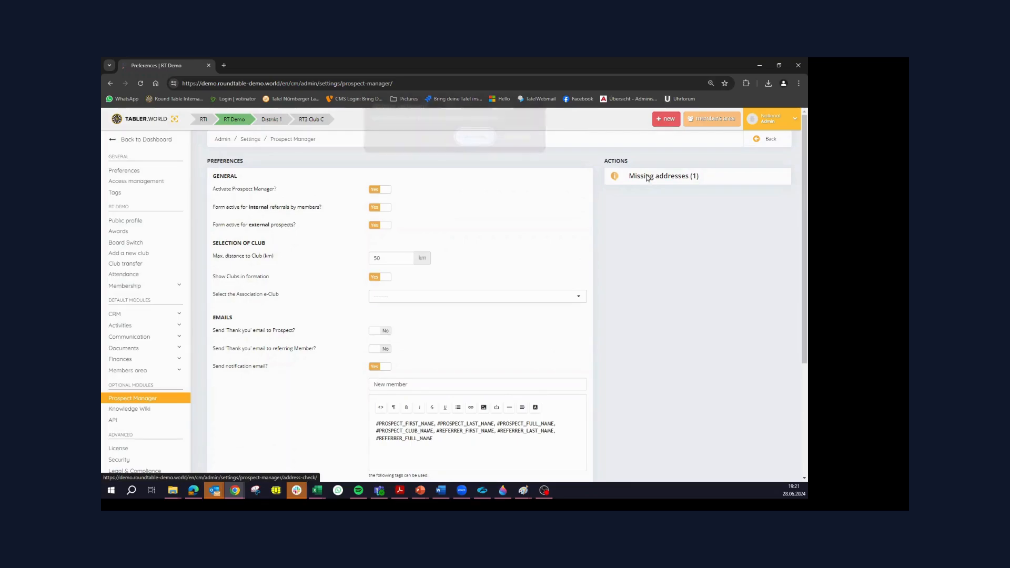
left_click(479, 135)
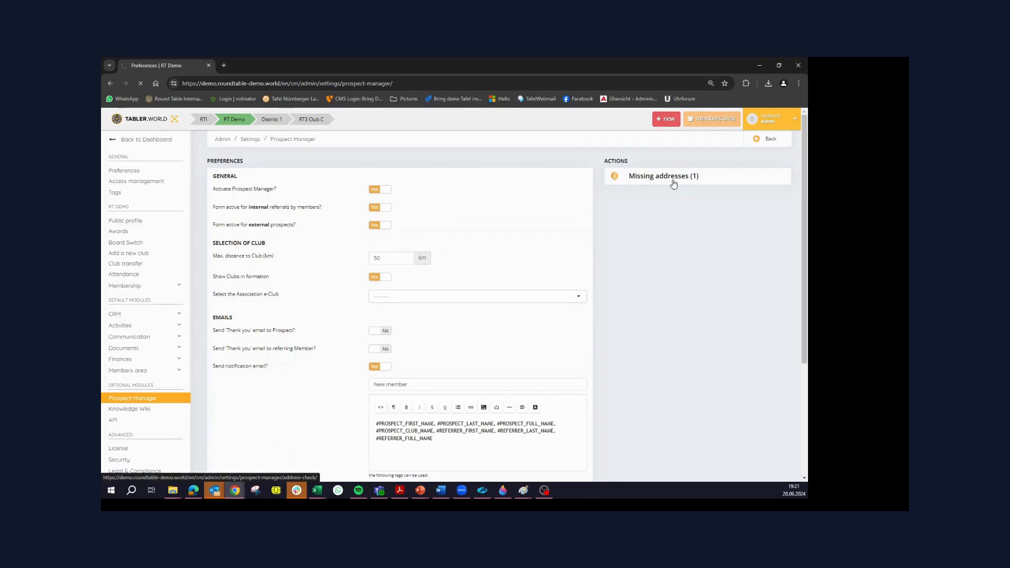